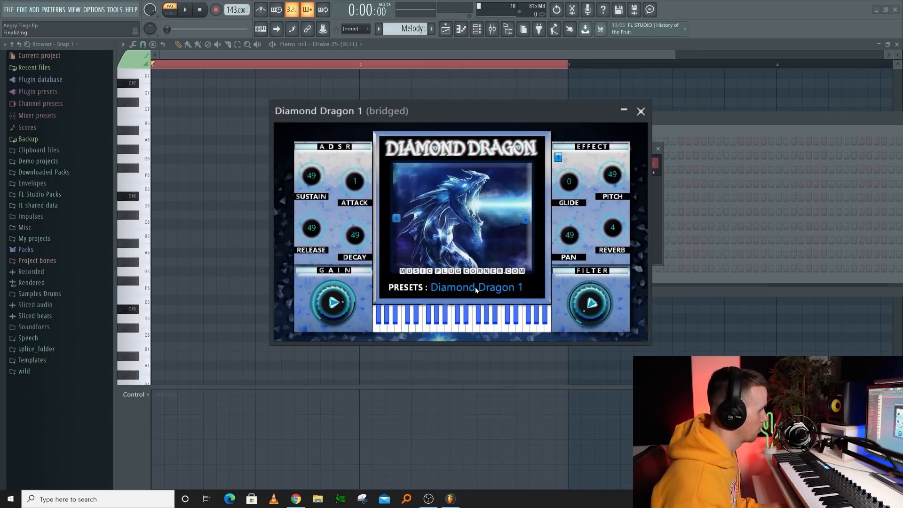
# - Draw a half-bar chord of D#5, B5, D#6 and F6 at the start of bar 1 and play it back
pyautogui.click(475, 287)
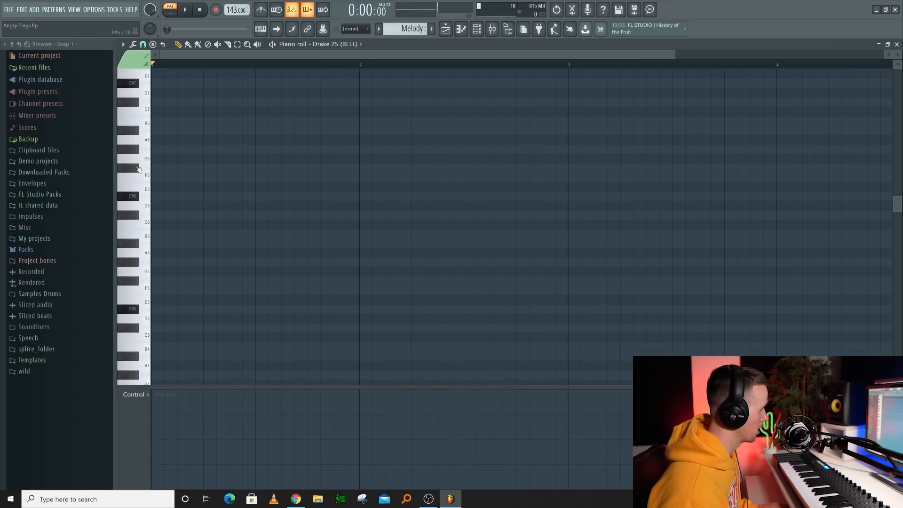
pyautogui.moveTo(205, 317); pyautogui.dragTo(198, 312)
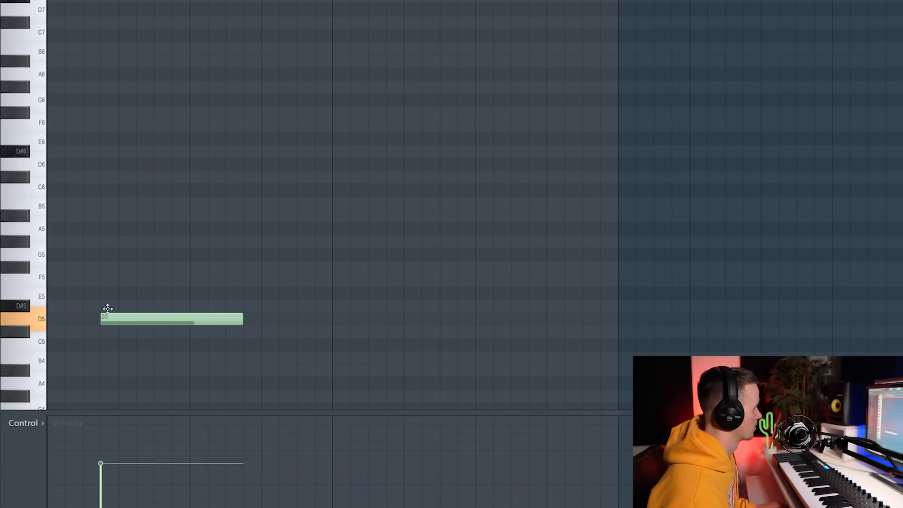
pyautogui.moveTo(39, 301); pyautogui.dragTo(34, 194)
pyautogui.moveTo(86, 163)
pyautogui.mouseDown()
pyautogui.moveTo(36, 103)
pyautogui.moveTo(35, 132)
pyautogui.mouseUp()
pyautogui.press('space')
pyautogui.press('space')
pyautogui.press('space')
pyautogui.press('space')
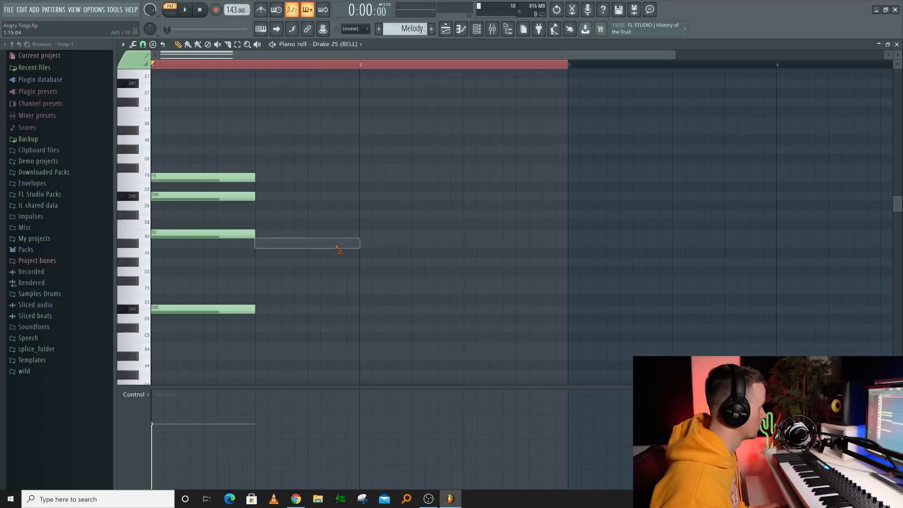
# - Add a second half-bar chord of D#5, F#5, B5 and F#6, and lower both chords by one octave
pyautogui.moveTo(175, 306); pyautogui.dragTo(319, 303)
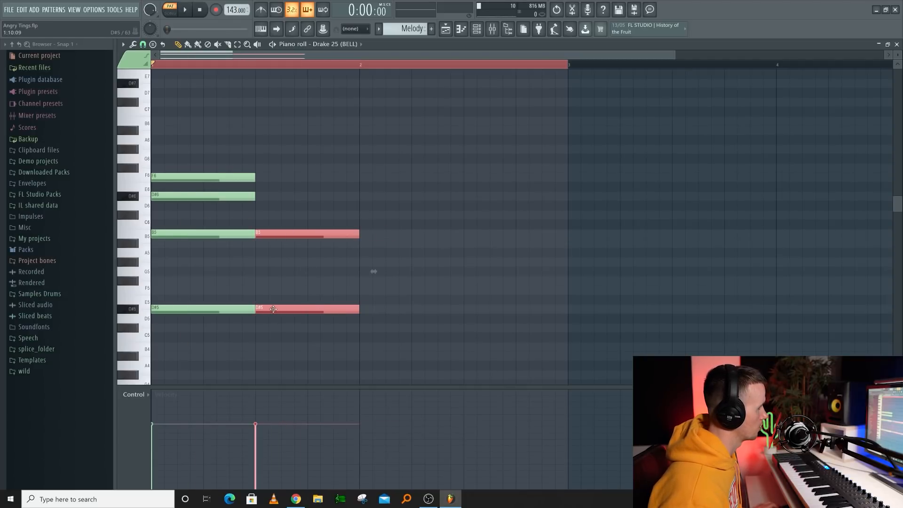
pyautogui.moveTo(257, 214); pyautogui.dragTo(256, 162)
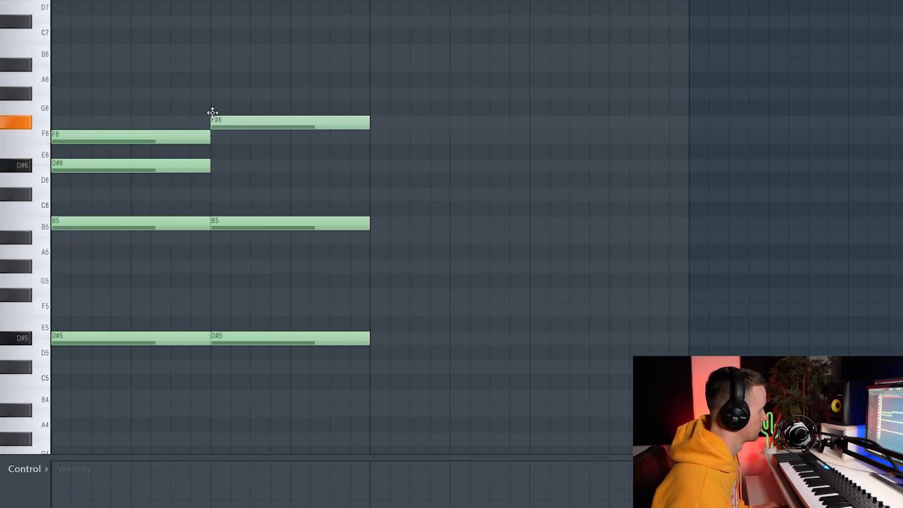
pyautogui.press('space')
pyautogui.click(215, 292)
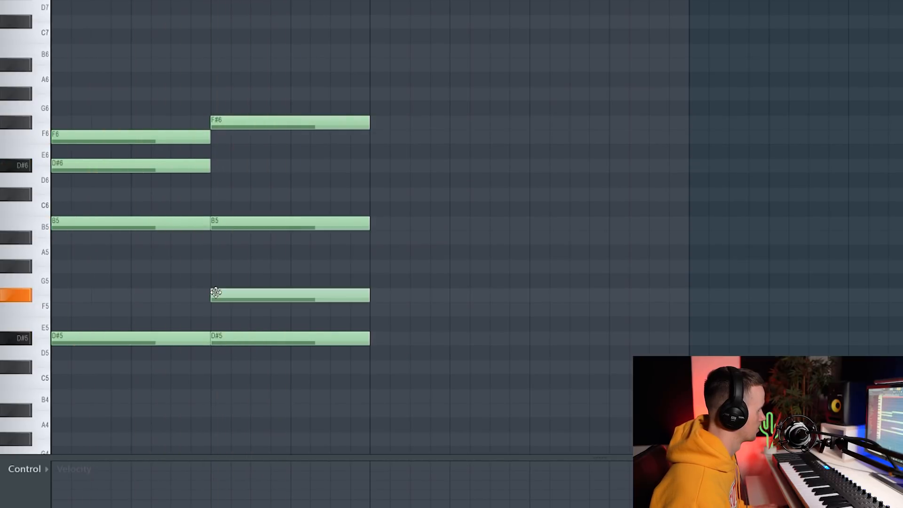
pyautogui.press('space')
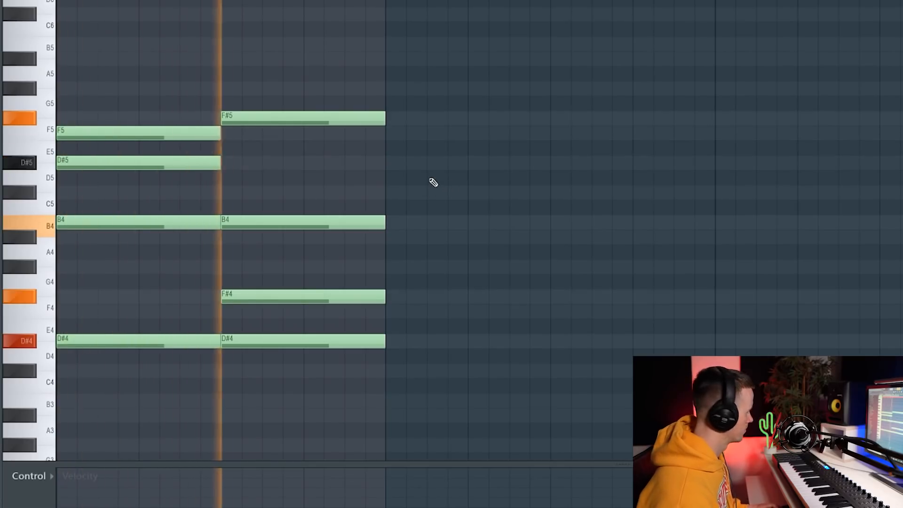
pyautogui.press('space')
# - Build a half-bar chord of D#4, F4, A#4 and D#5 at the start of bar 2 and play it back
pyautogui.click(392, 339)
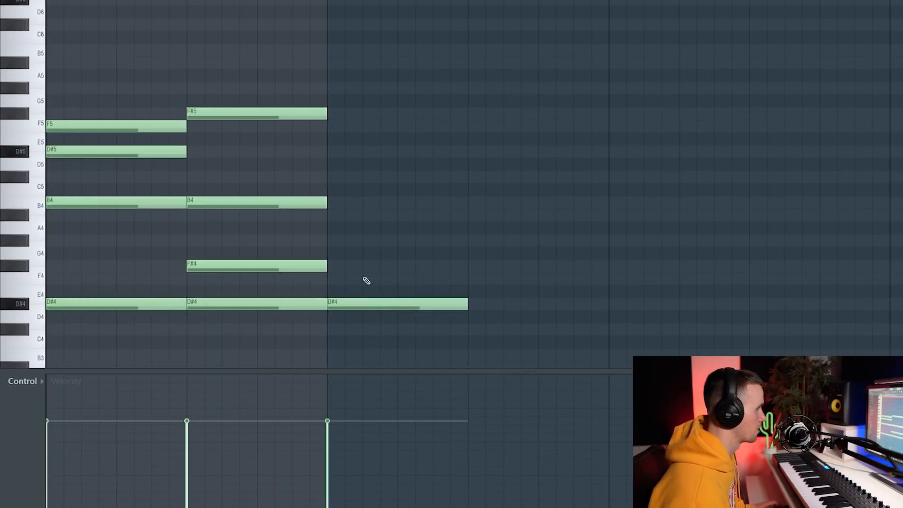
pyautogui.hotkey('ctrl', 'a')
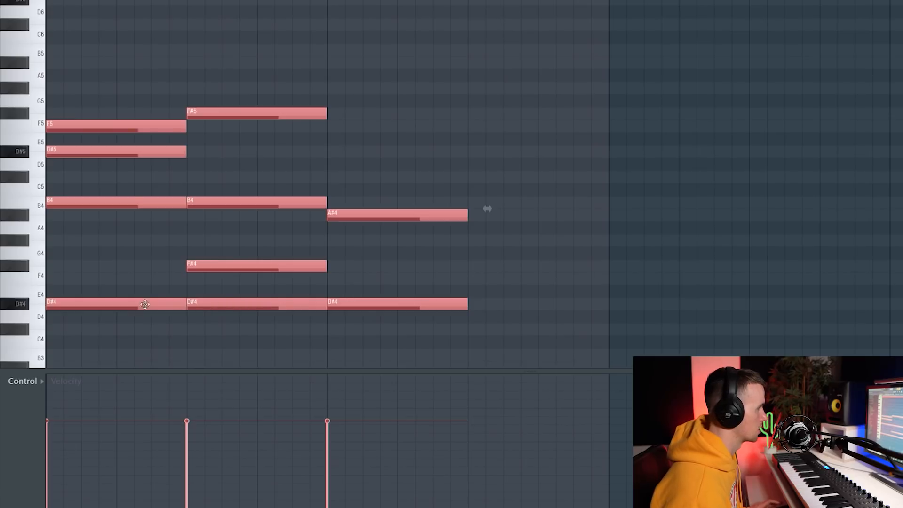
pyautogui.keyDown('ctrl'); pyautogui.click(527, 292); pyautogui.keyUp('ctrl')
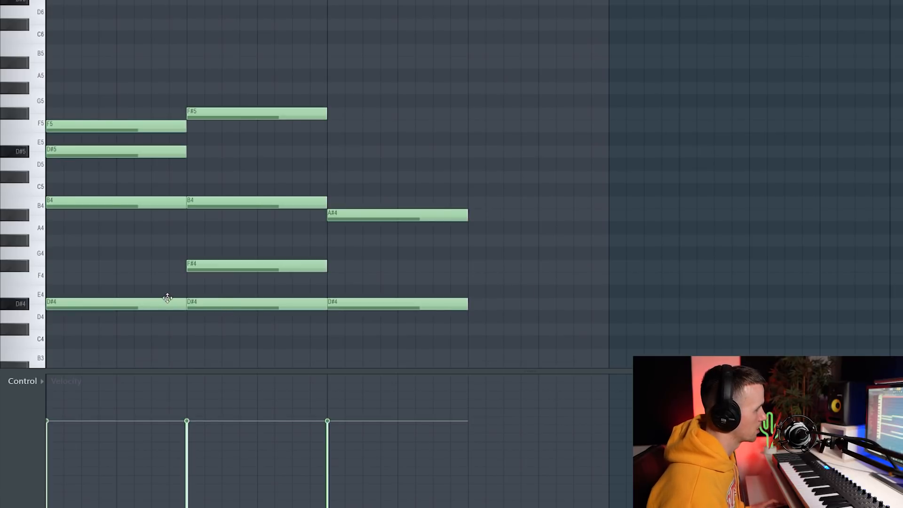
pyautogui.moveTo(318, 188); pyautogui.dragTo(329, 144)
pyautogui.press('space')
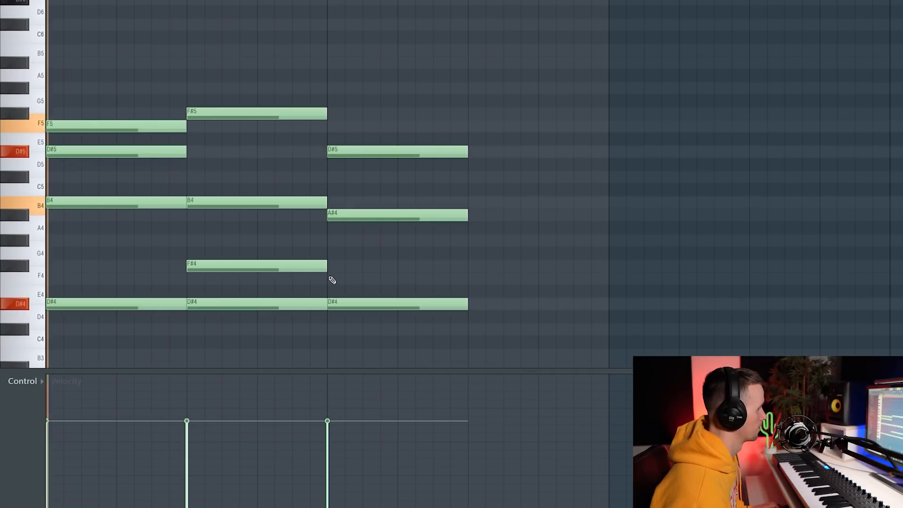
pyautogui.moveTo(329, 263)
pyautogui.mouseDown()
pyautogui.moveTo(331, 289)
pyautogui.moveTo(329, 275)
pyautogui.mouseUp()
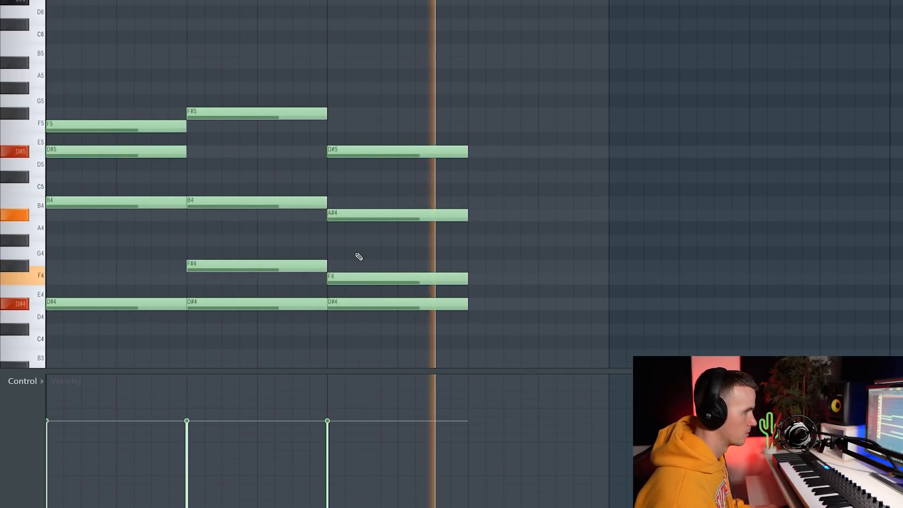
pyautogui.press('space')
# - Copy the chord at the start of bar 2 to the bar's second half and raise its F4 note to F#4
pyautogui.moveTo(444, 96); pyautogui.dragTo(505, 311)
pyautogui.moveTo(646, 346); pyautogui.dragTo(629, 344)
pyautogui.click(619, 288)
pyautogui.moveTo(610, 298); pyautogui.dragTo(607, 281)
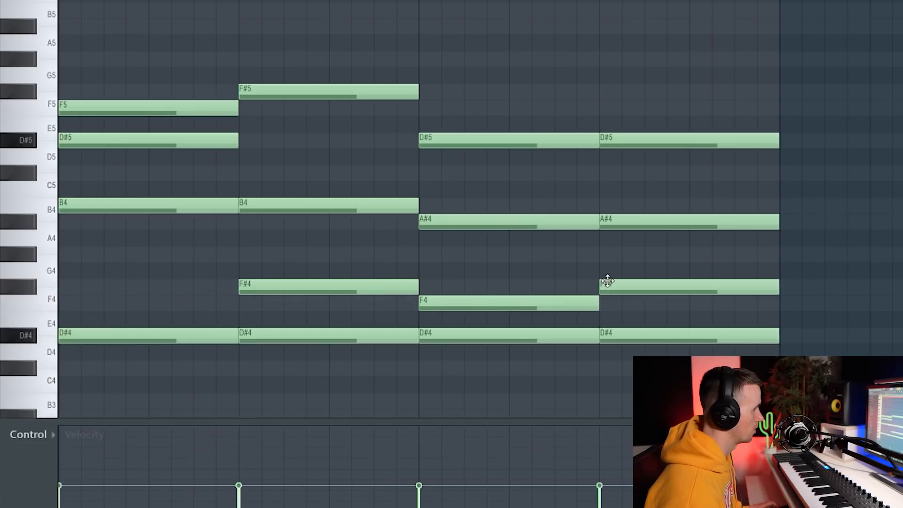
pyautogui.press('space')
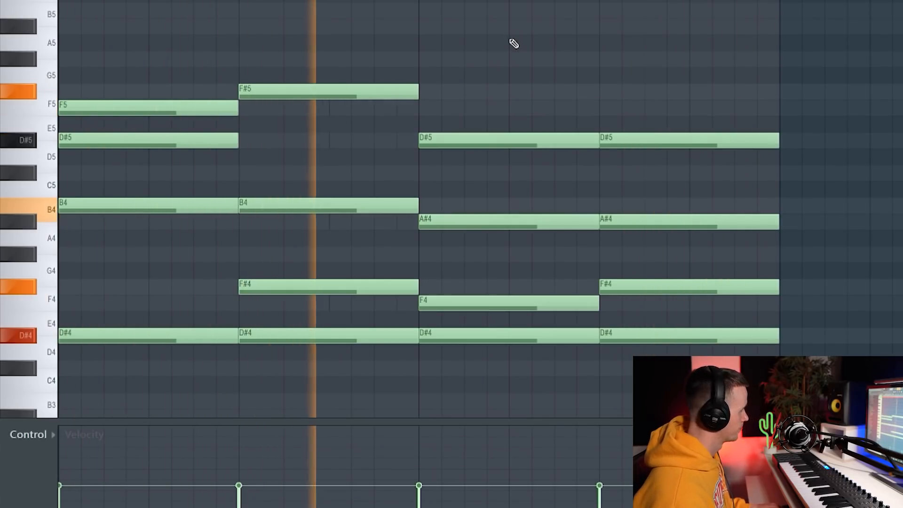
# - Duplicate the two-bar progression into bars 3 and 4, and add half-bar B5 and A#5 notes on top of bar 4
pyautogui.hotkey('ctrl', 'b')
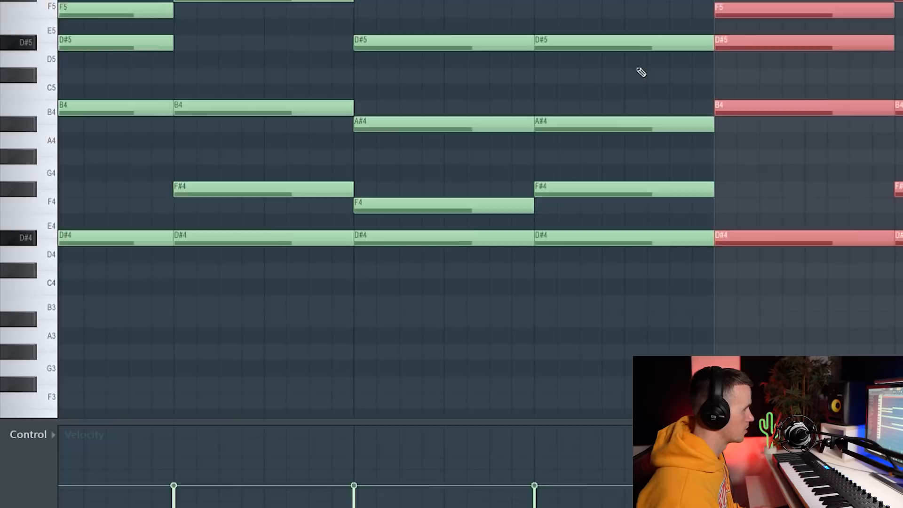
pyautogui.scroll(-3, 637, 71)
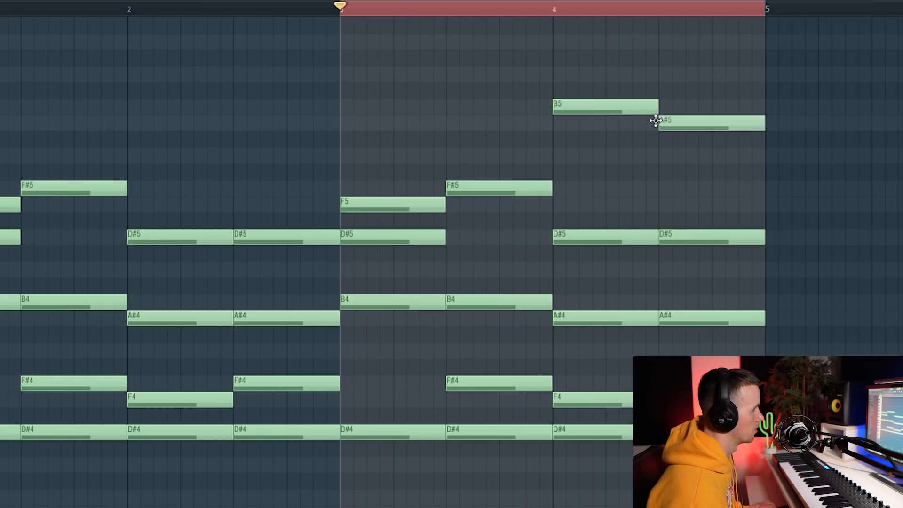
pyautogui.hotkey('ctrl', 'a')
pyautogui.scroll(-2, 700, 169)
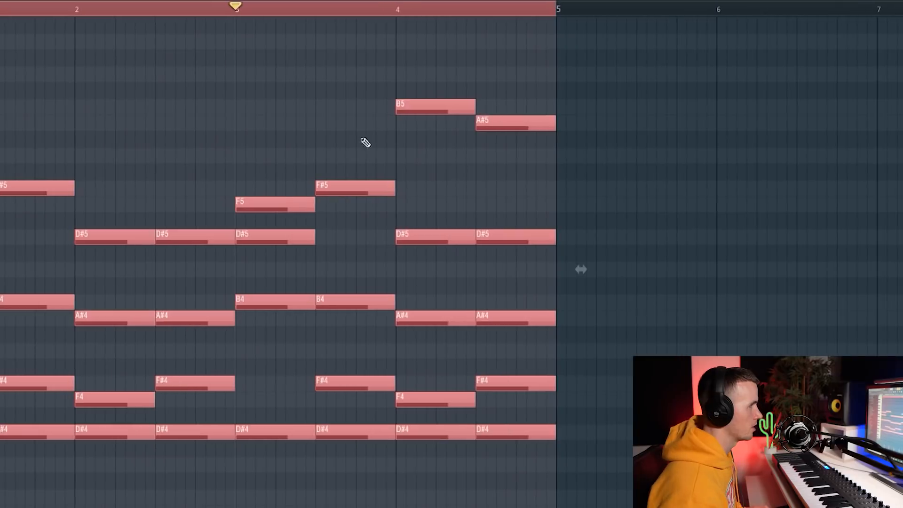
pyautogui.hotkey('ctrl', 'd')
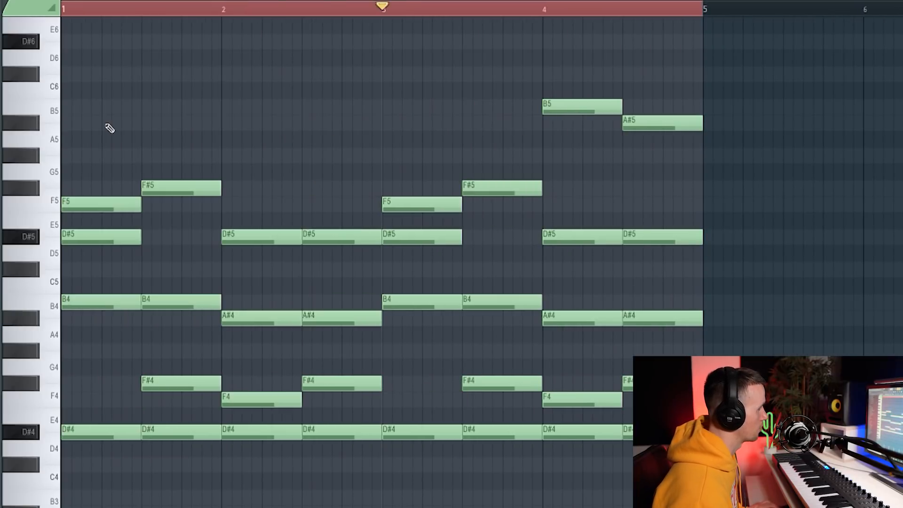
# - Audition the A#5 and F5 keys beside the progression's top notes
pyautogui.scroll(1, 124, 128)
pyautogui.click(32, 126)
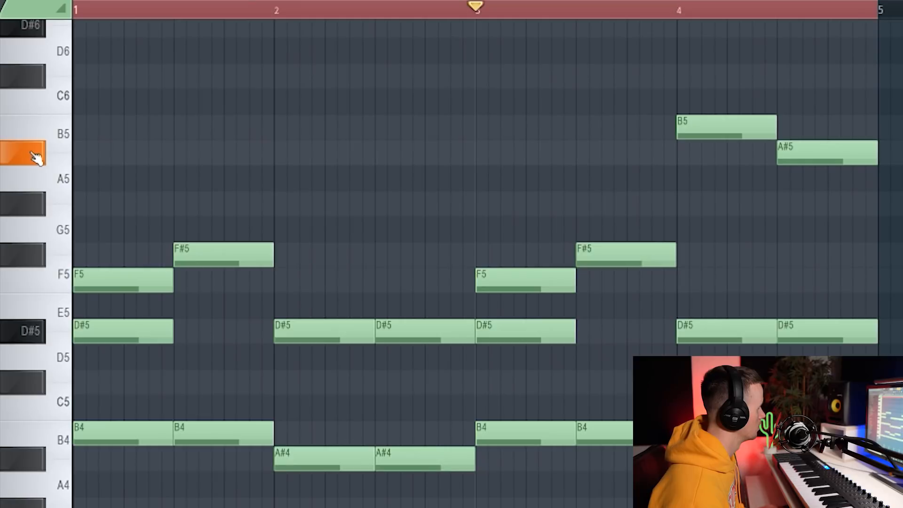
pyautogui.scroll(2, 87, 133)
pyautogui.click(63, 288)
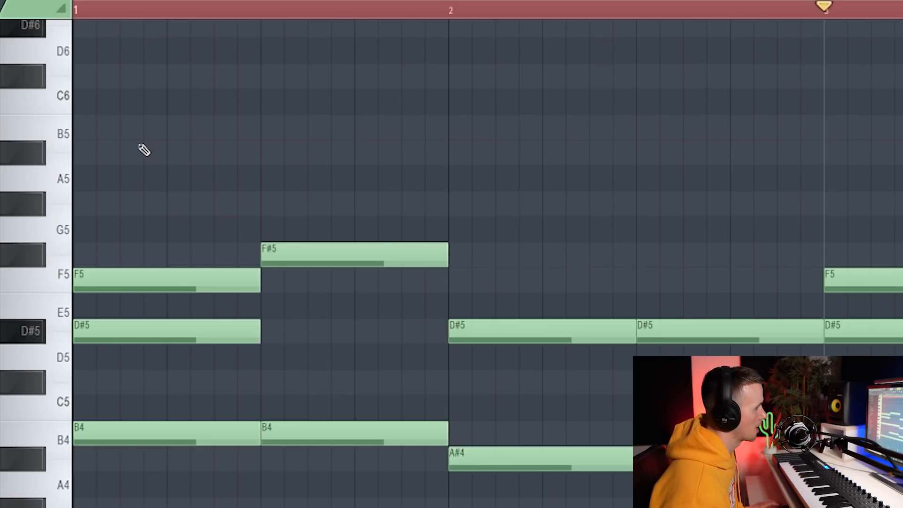
pyautogui.scroll(-2, 144, 149)
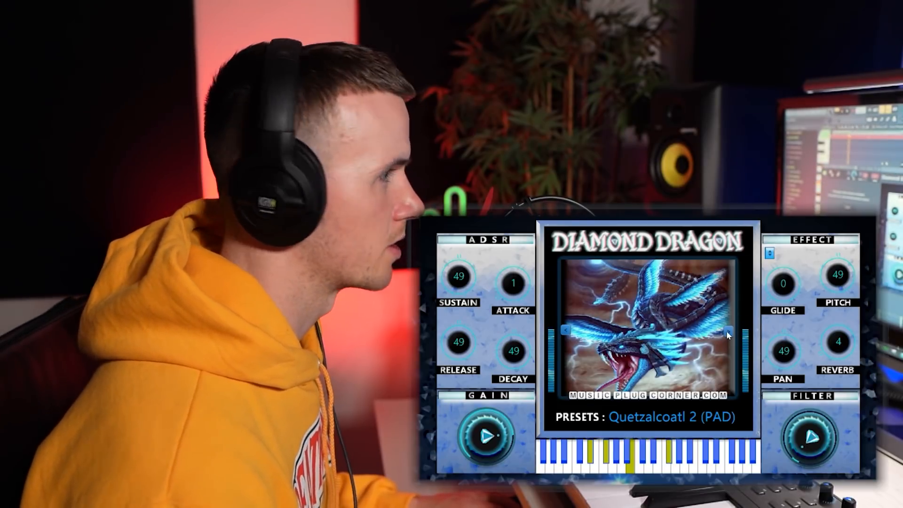
# - Audition the Quetzalcoatl pad presets one after another, from Quetzalcoatl 3 (PAD) to Quetzalcoatl 9 (PAD)
pyautogui.click(727, 331)
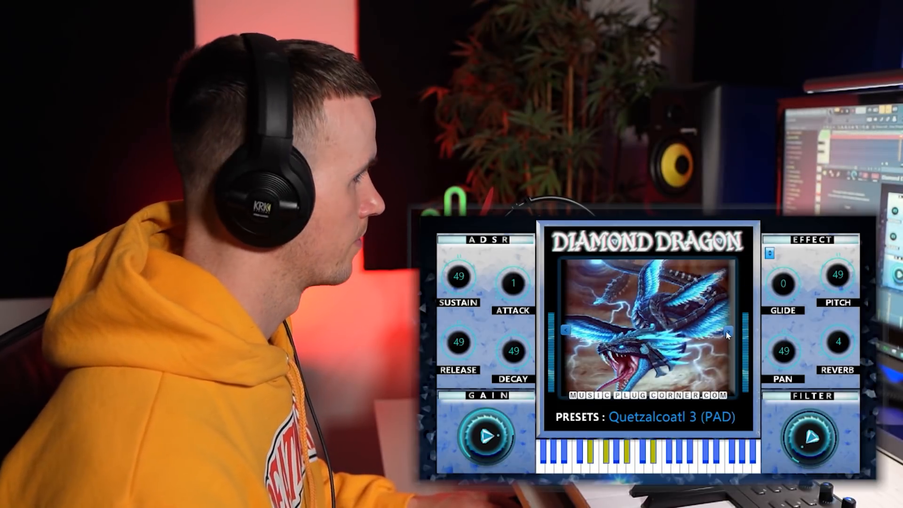
pyautogui.click(726, 331)
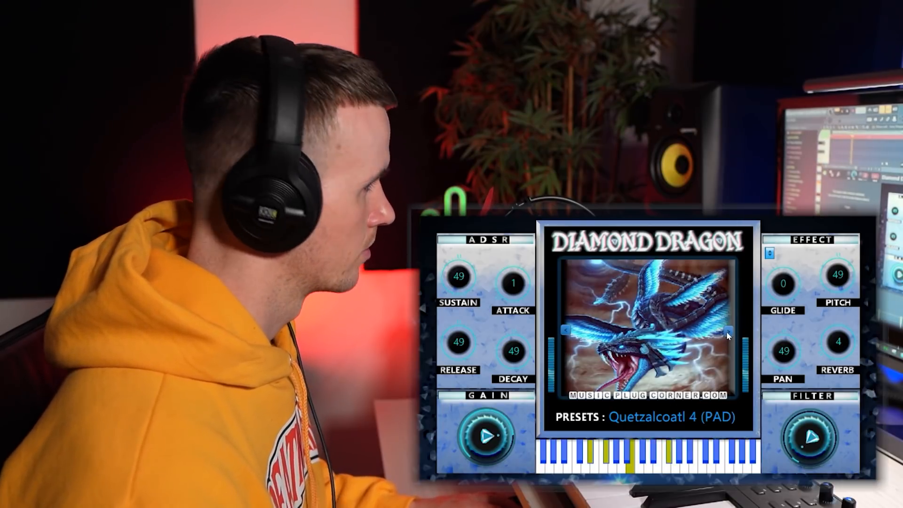
pyautogui.click(726, 331)
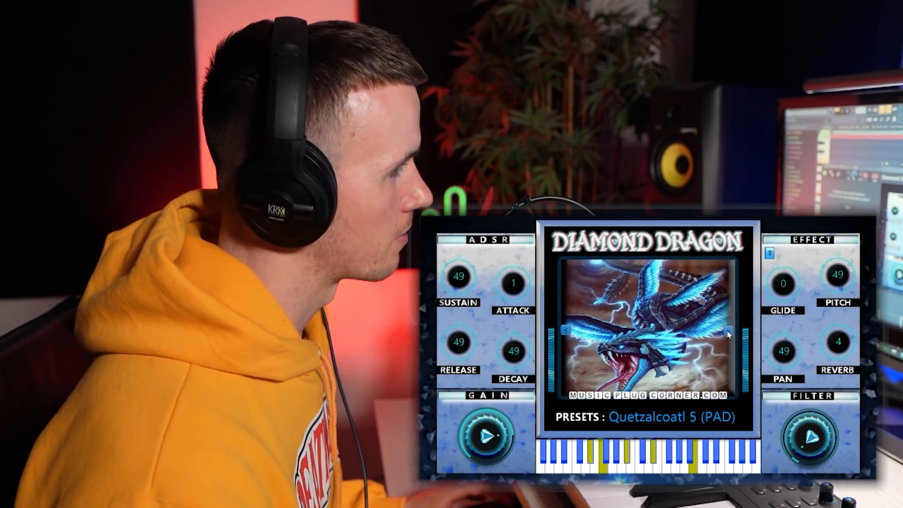
pyautogui.click(727, 331)
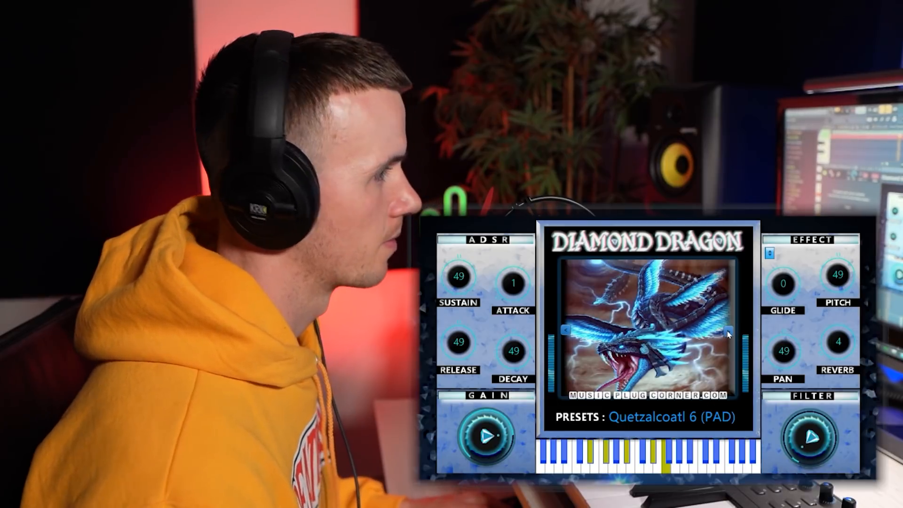
pyautogui.click(727, 331)
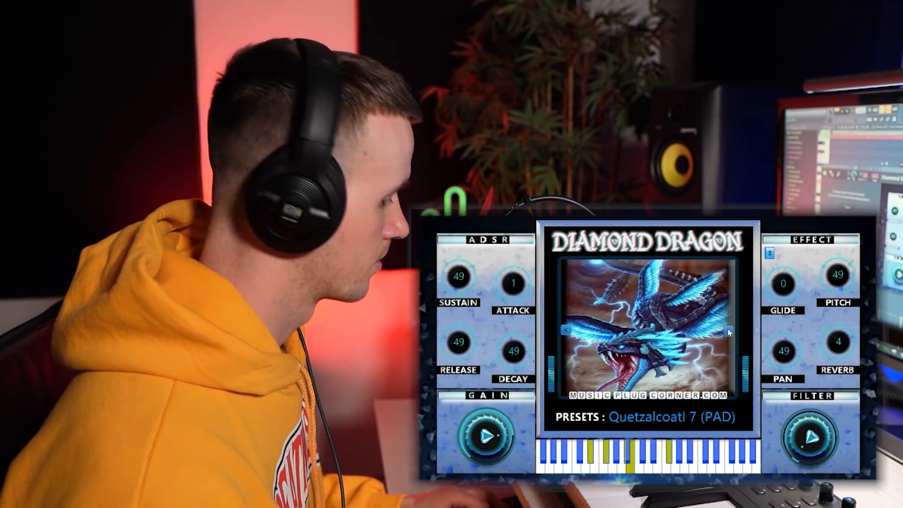
pyautogui.click(727, 331)
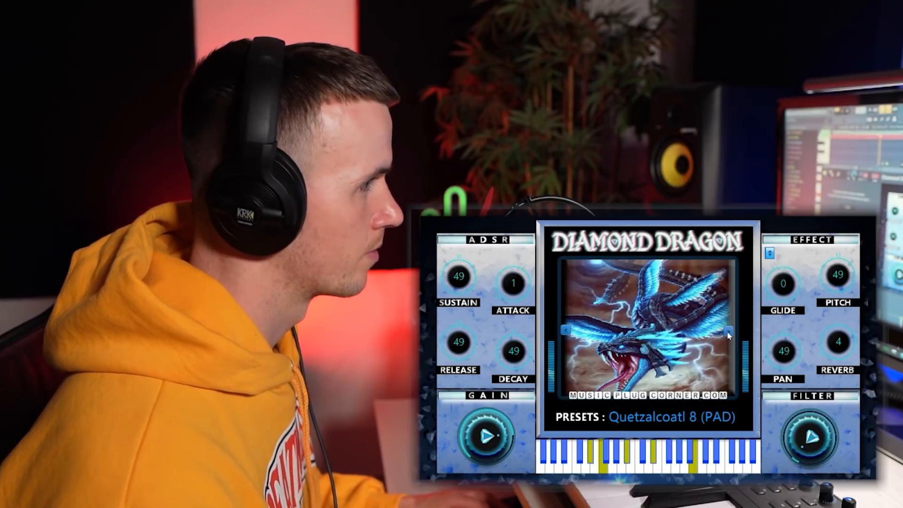
pyautogui.click(728, 332)
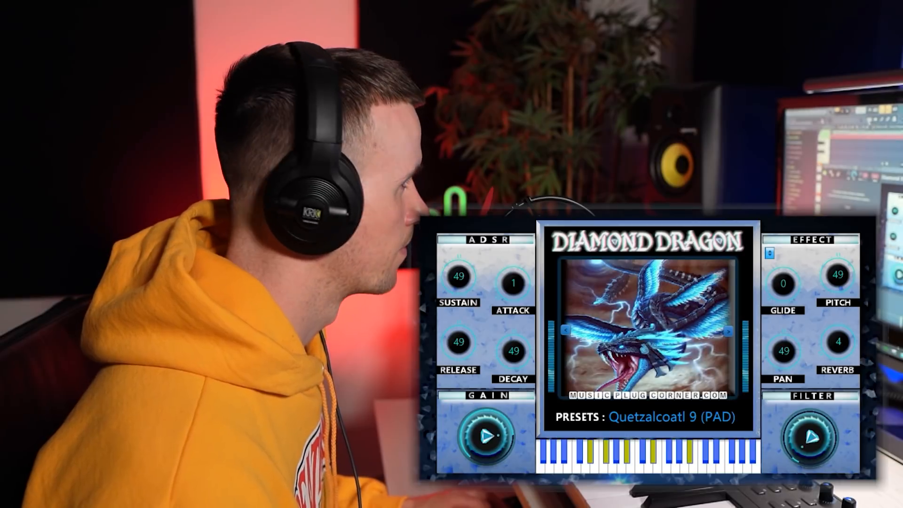
# - Load the Drake 15 (BELL) preset and show the Diamond Dragon instrument window from its channel
pyautogui.click(541, 326)
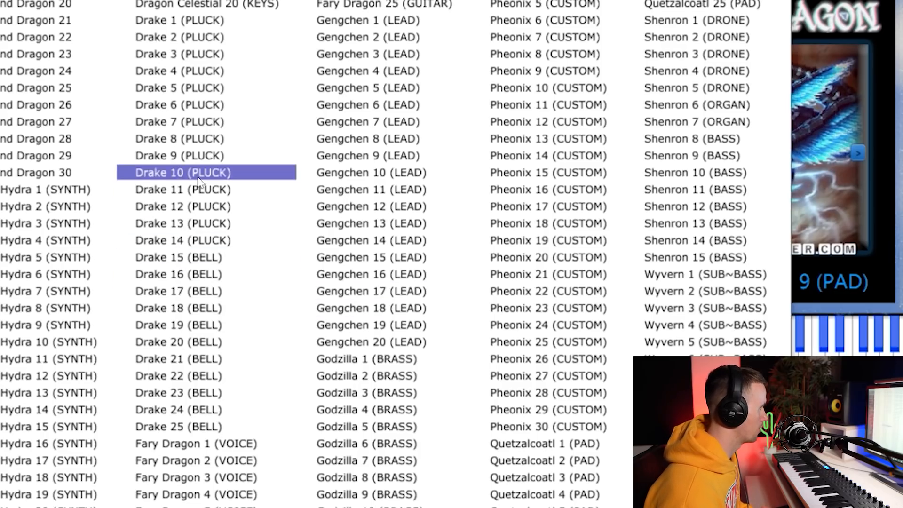
pyautogui.click(178, 257)
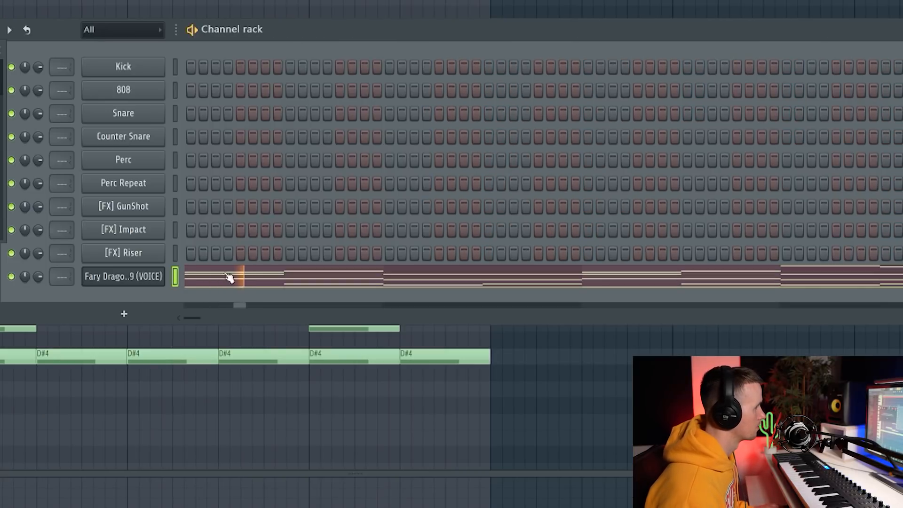
pyautogui.click(122, 276)
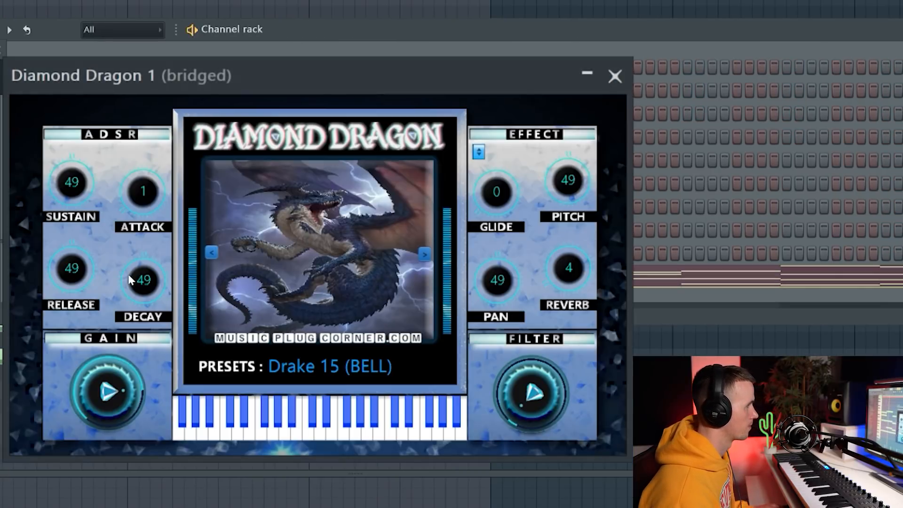
# - Audition the Drake bell presets one after another, moving on from Drake 15 (BELL) past Drake 21 (BELL)
pyautogui.click(424, 254)
pyautogui.click(424, 255)
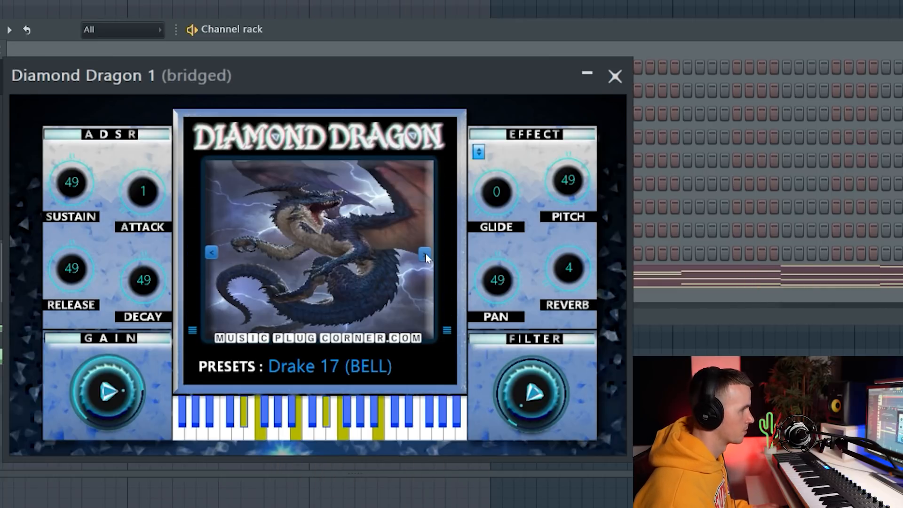
pyautogui.click(425, 254)
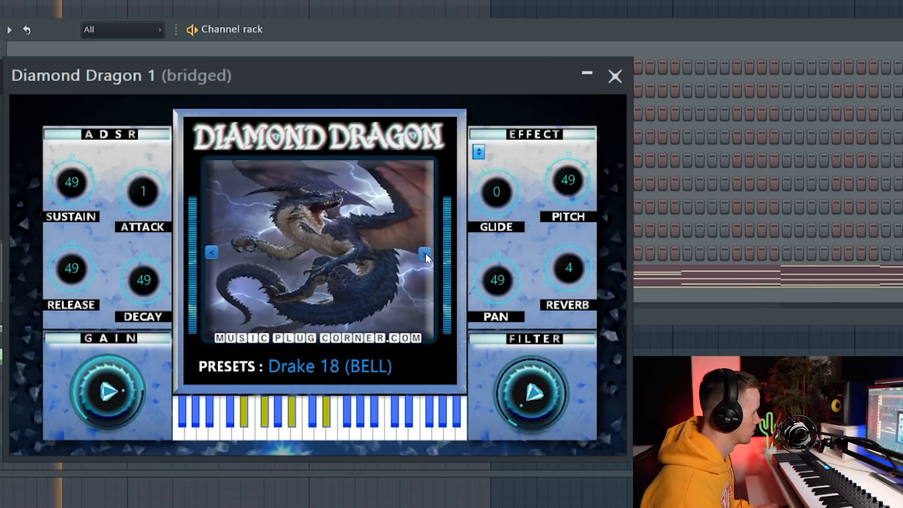
pyautogui.click(425, 254)
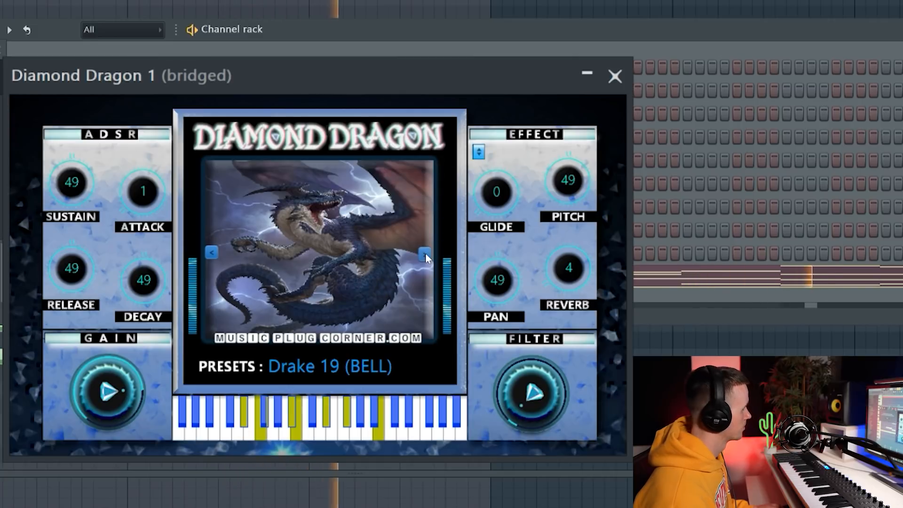
pyautogui.click(425, 254)
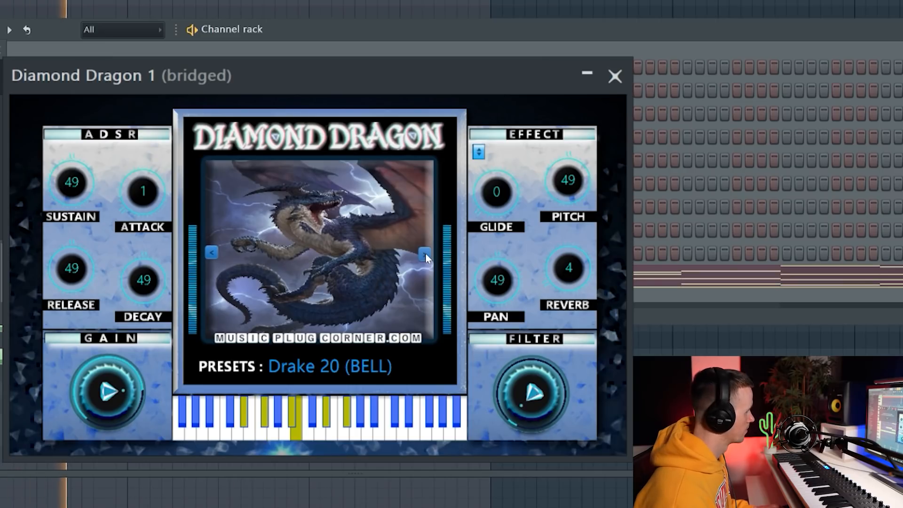
pyautogui.click(425, 254)
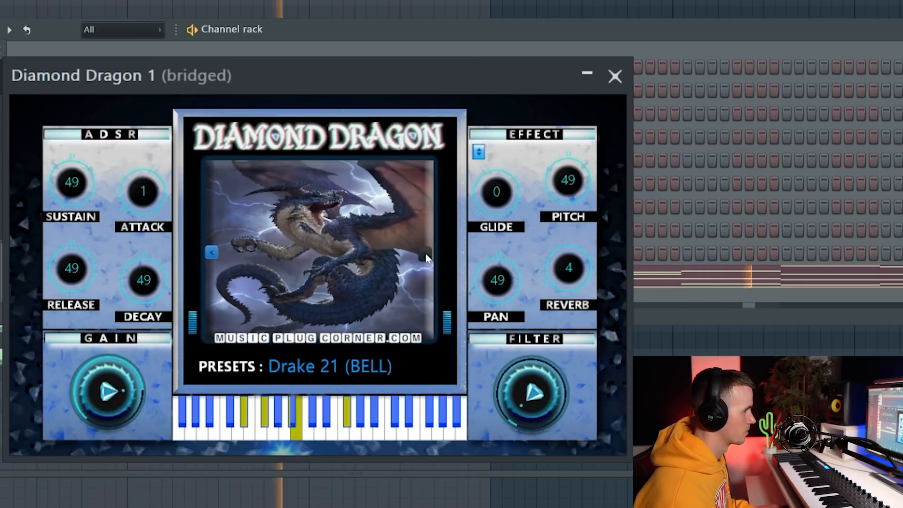
pyautogui.click(425, 254)
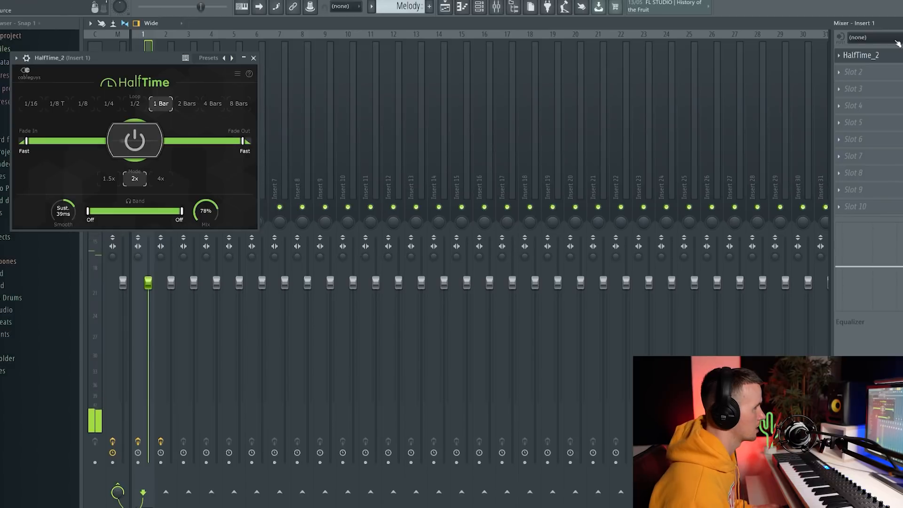
# - Load RC-20 Retro Color_3 into the second effect slot of Insert 1
pyautogui.click(857, 73)
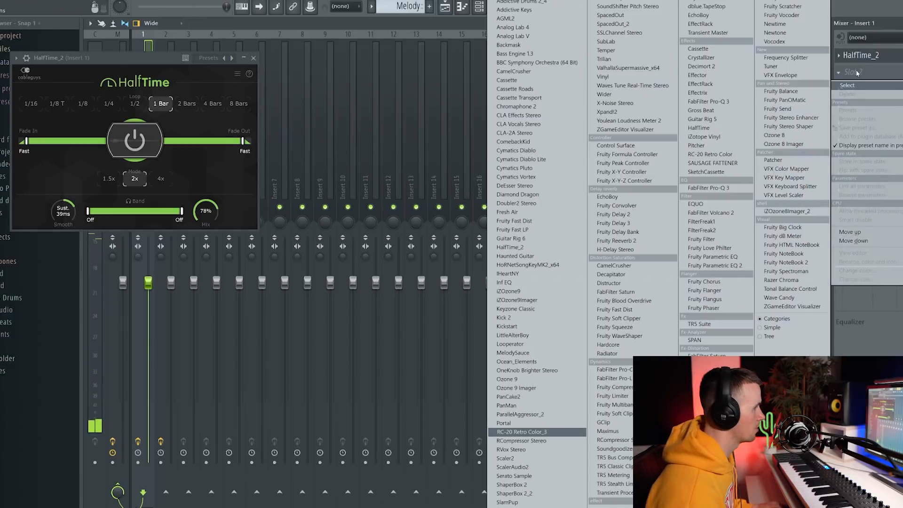
pyautogui.press('Return')
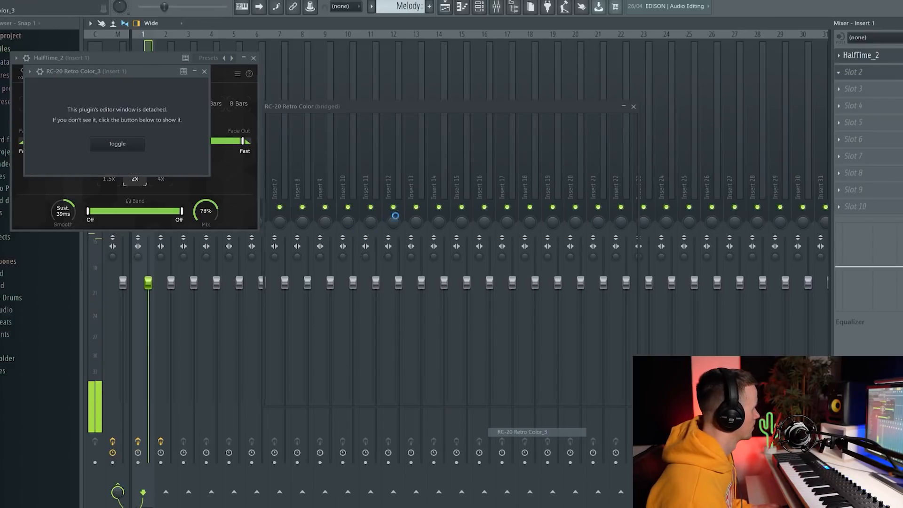
pyautogui.moveTo(602, 352); pyautogui.dragTo(602, 326)
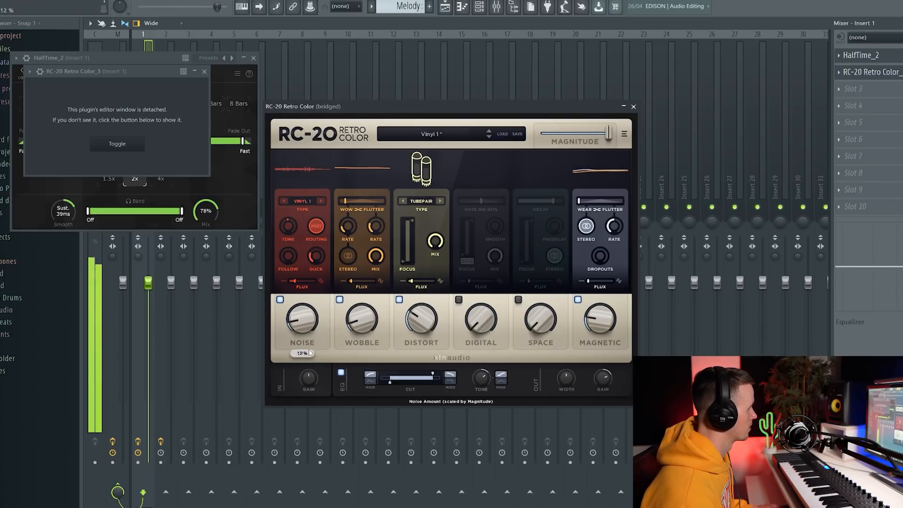
# - Choose the Vinyl 3 preset in RC-20 Retro Color and switch off its Noise module
pyautogui.click(489, 137)
pyautogui.click(489, 136)
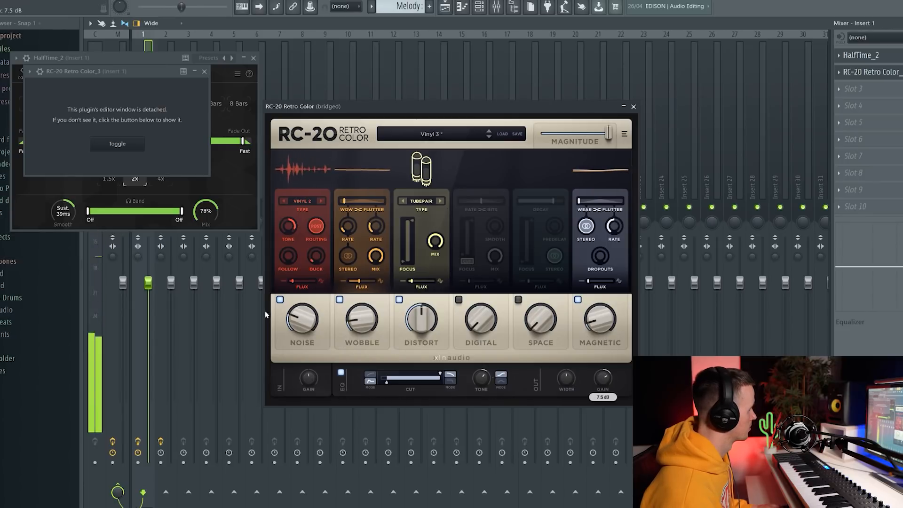
pyautogui.click(280, 299)
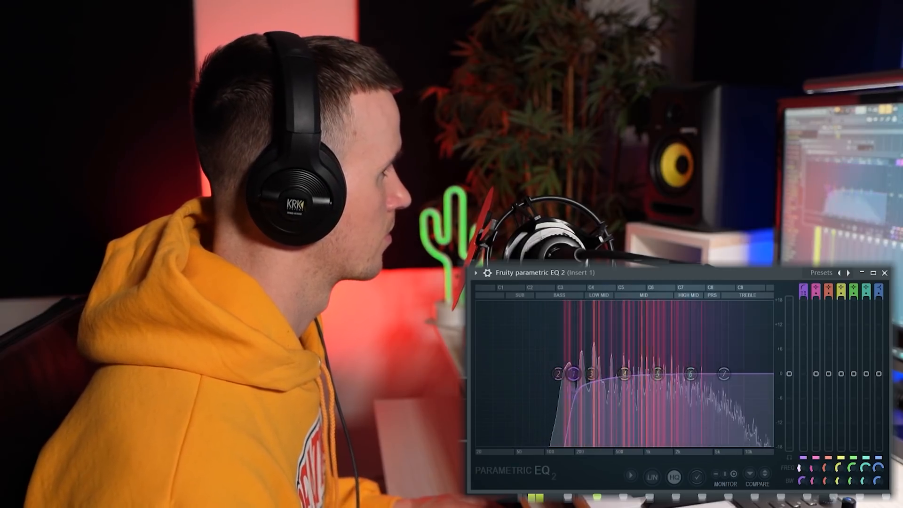
# - Adjust the band 1 low-cut frequency and boost band 6 in Insert 1's Fruity parametric EQ 2
pyautogui.moveTo(802, 467); pyautogui.dragTo(802, 465)
pyautogui.moveTo(690, 373)
pyautogui.mouseDown()
pyautogui.moveTo(699, 343)
pyautogui.moveTo(700, 359)
pyautogui.mouseUp()
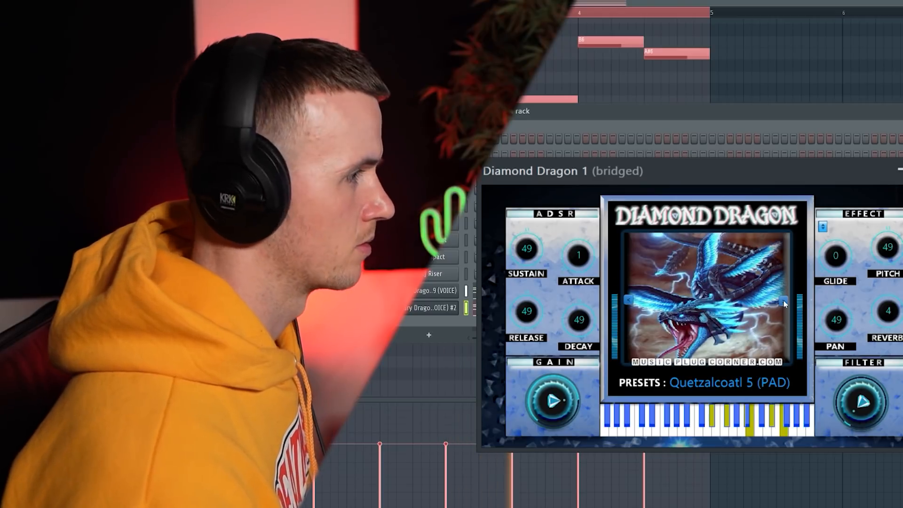
# - Move through the Diamond Dragon pad presets from Quetzalcoatl 5 (PAD) to Quetzalcoatl 12 for the third melody channel
pyautogui.click(783, 303)
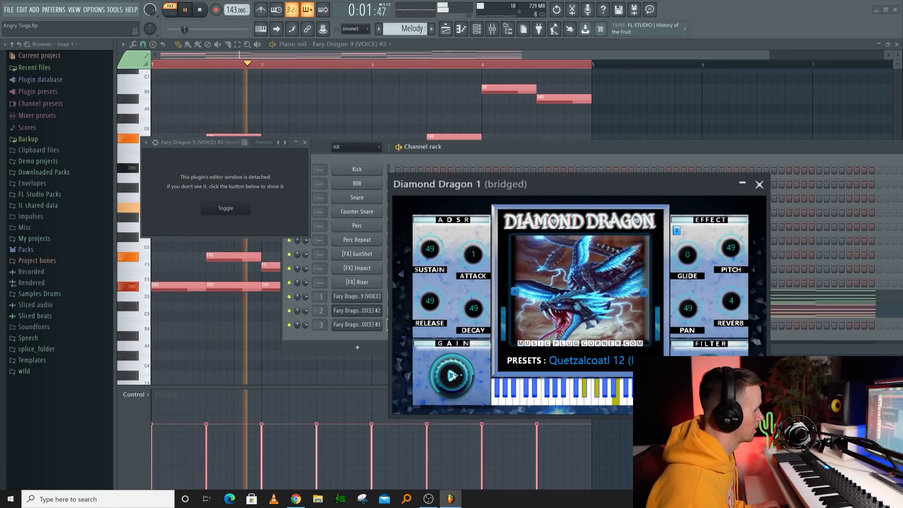
pyautogui.click(797, 312)
pyautogui.click(796, 312)
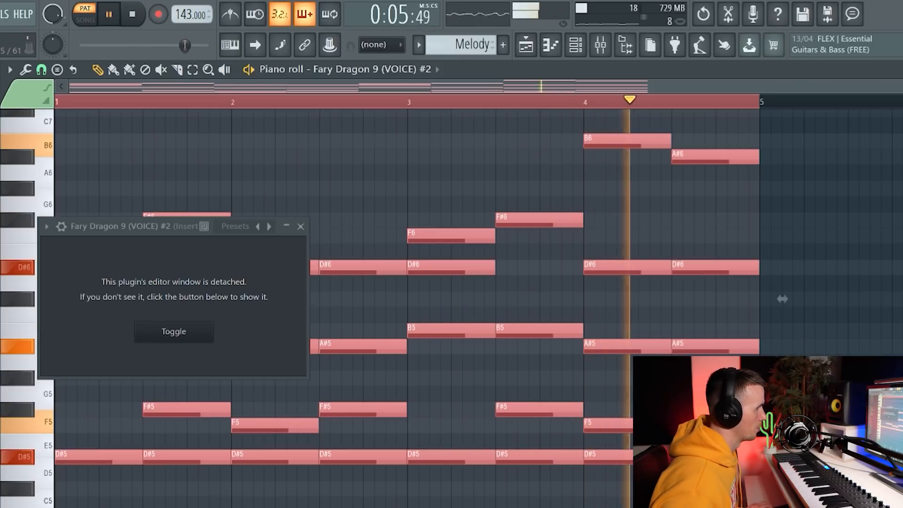
# - Transpose the whole Fary Dragon 9 (VOICE) #2 progression up one octave, deselect it and close the plugin window
pyautogui.hotkey('ctrl', 'Up')
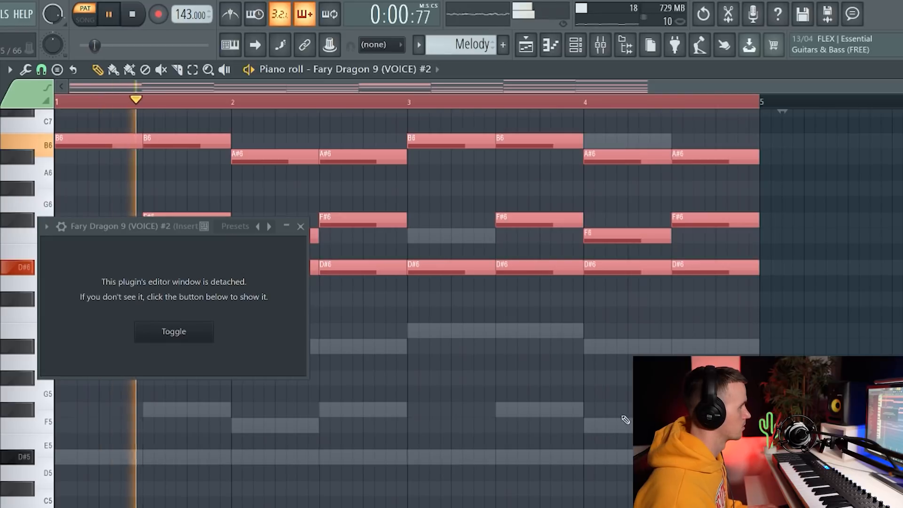
pyautogui.keyDown('ctrl'); pyautogui.click(625, 445); pyautogui.keyUp('ctrl')
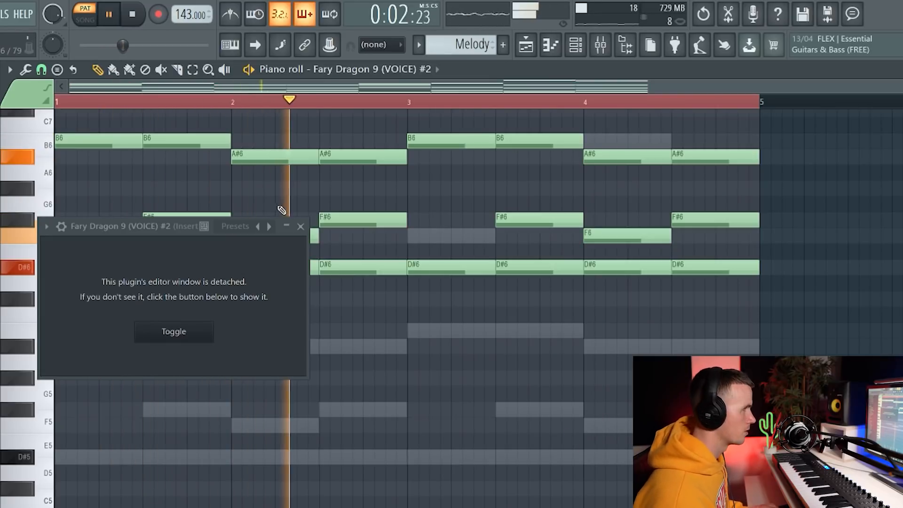
pyautogui.click(301, 227)
pyautogui.scroll(5, 376, 299)
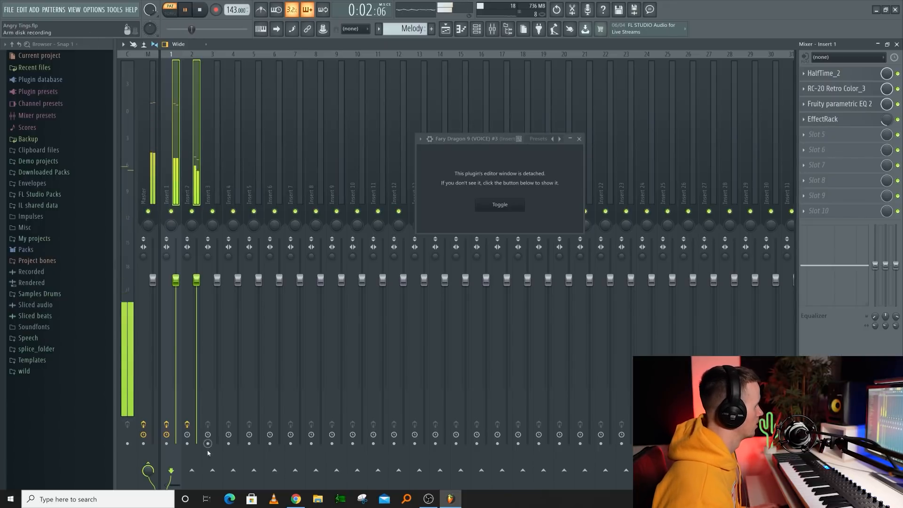
# - Route mixer Inserts 1 and 2 to Insert 3 only and select Insert 3
pyautogui.rightClick(208, 470)
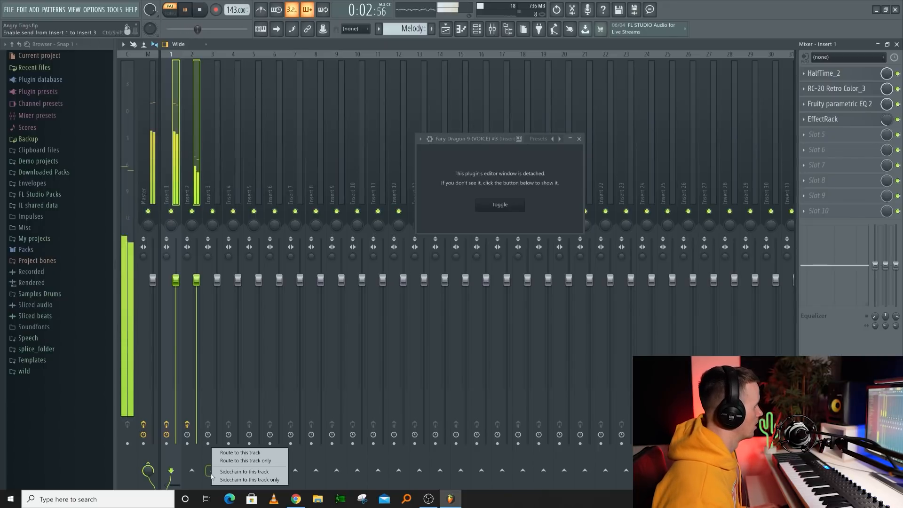
pyautogui.click(241, 461)
pyautogui.click(231, 202)
pyautogui.click(207, 193)
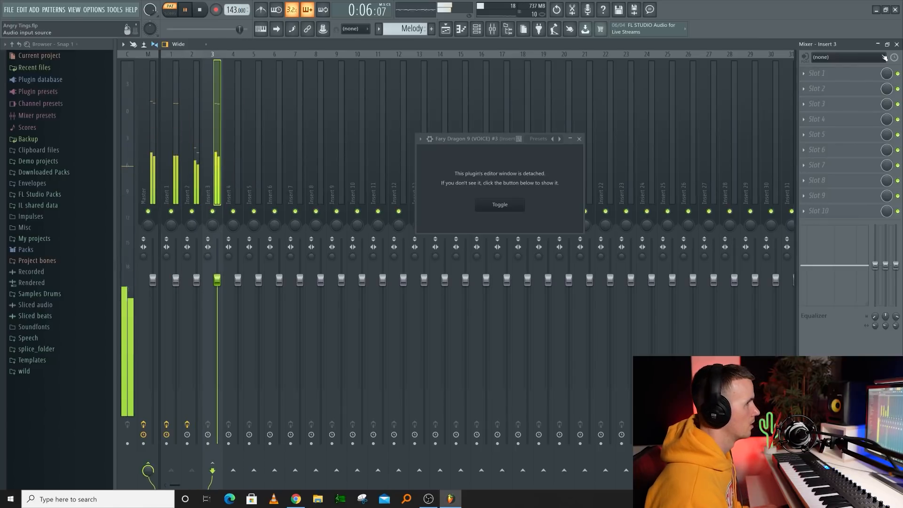
# - Load Kickstart into the first effect slot of Insert 3 and reposition its window slightly
pyautogui.click(855, 71)
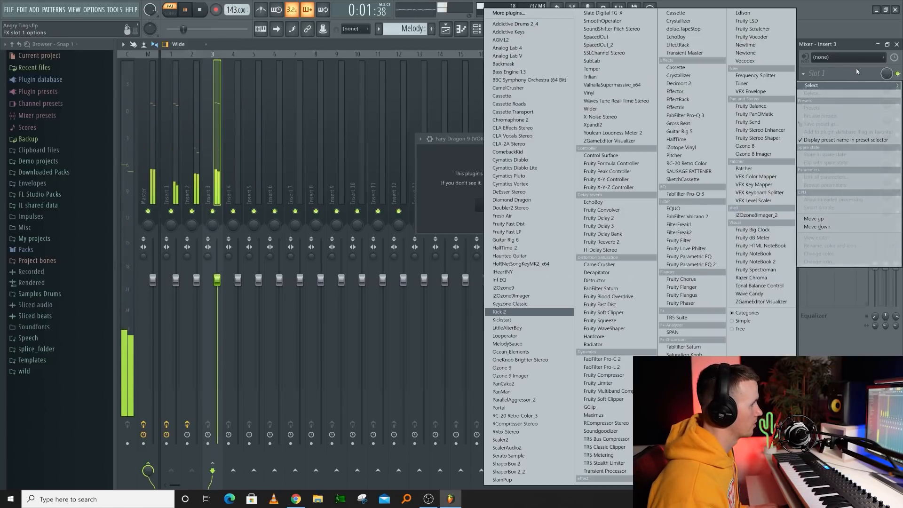
pyautogui.press('Down')
pyautogui.press('Return')
pyautogui.click(347, 207)
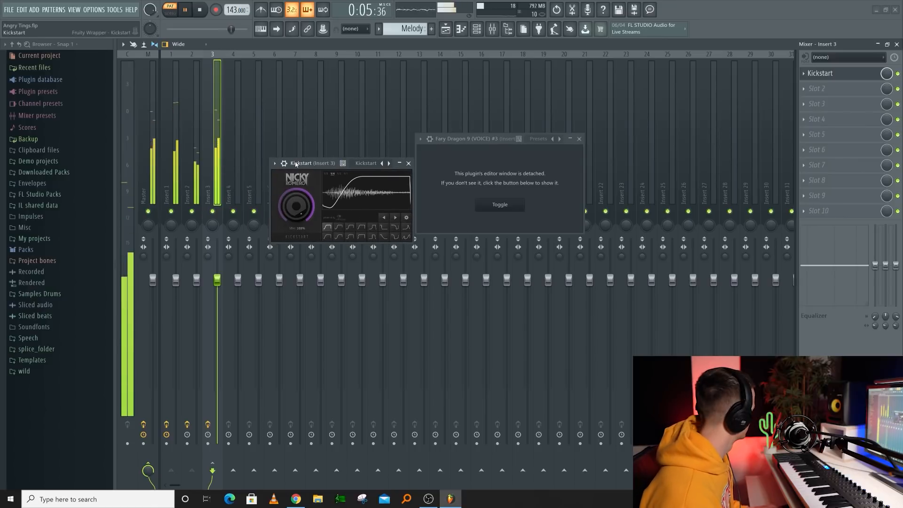
pyautogui.moveTo(274, 165); pyautogui.dragTo(282, 157)
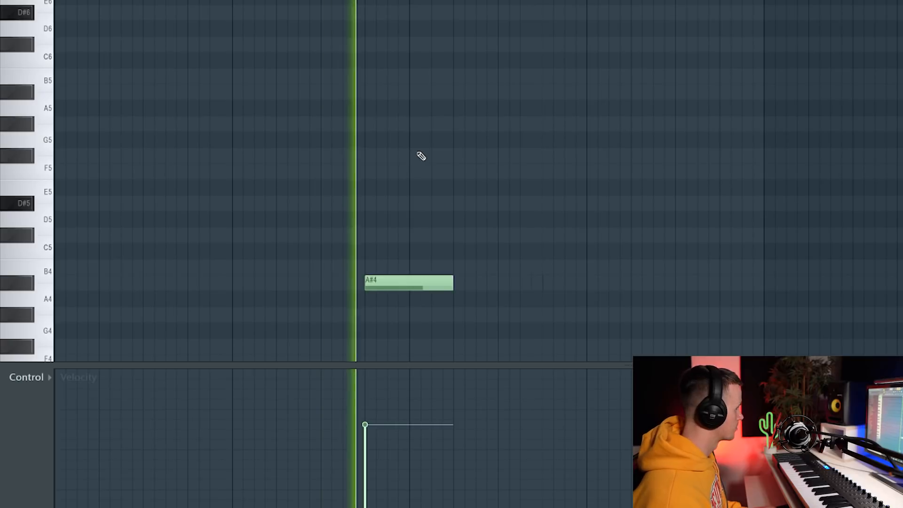
# - Shift the A#4 voice note one grid step later and adjust the Reverb of the Fary Dragon 2 (VOICE) instrument
pyautogui.press('space')
pyautogui.moveTo(384, 284); pyautogui.dragTo(396, 284)
pyautogui.press('space')
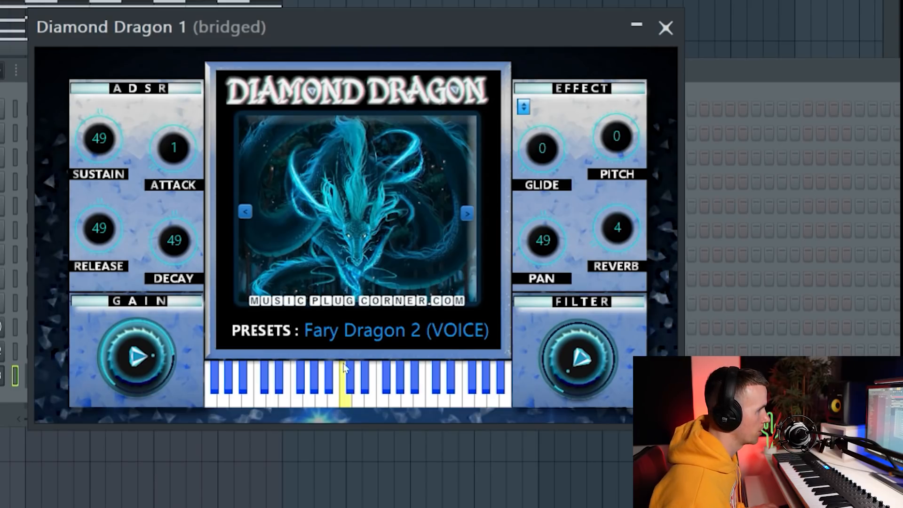
pyautogui.moveTo(614, 210); pyautogui.dragTo(614, 179)
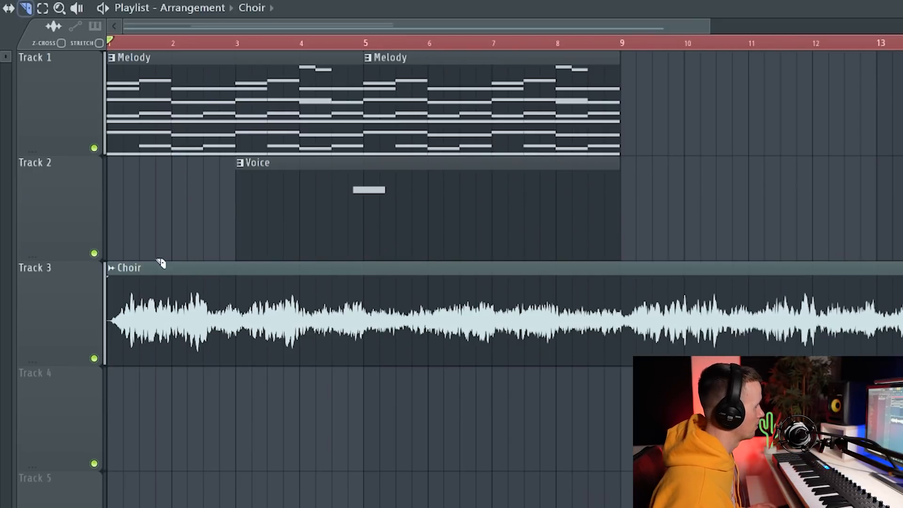
# - Cut unwanted audio from the Choir clip on Track 3 and lower the frequency of band 4 in its parametric EQ
pyautogui.rightClick(242, 294)
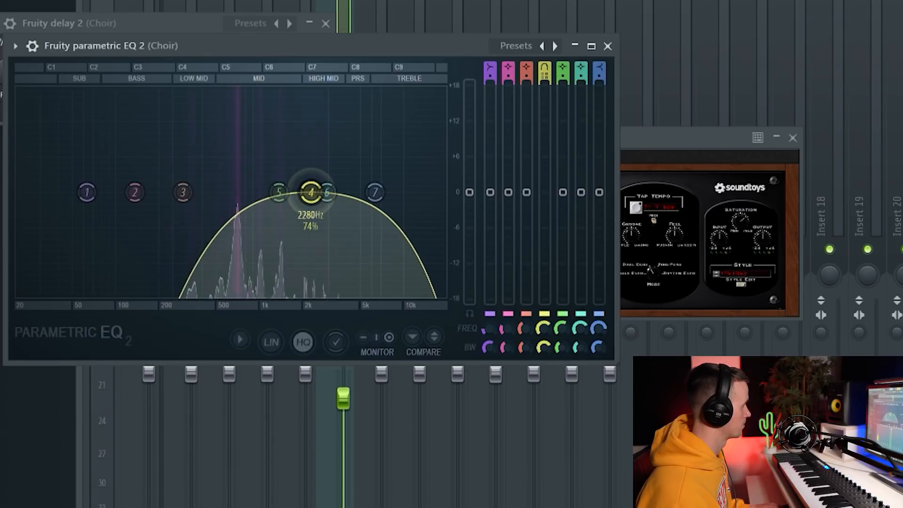
pyautogui.moveTo(310, 191); pyautogui.dragTo(285, 192)
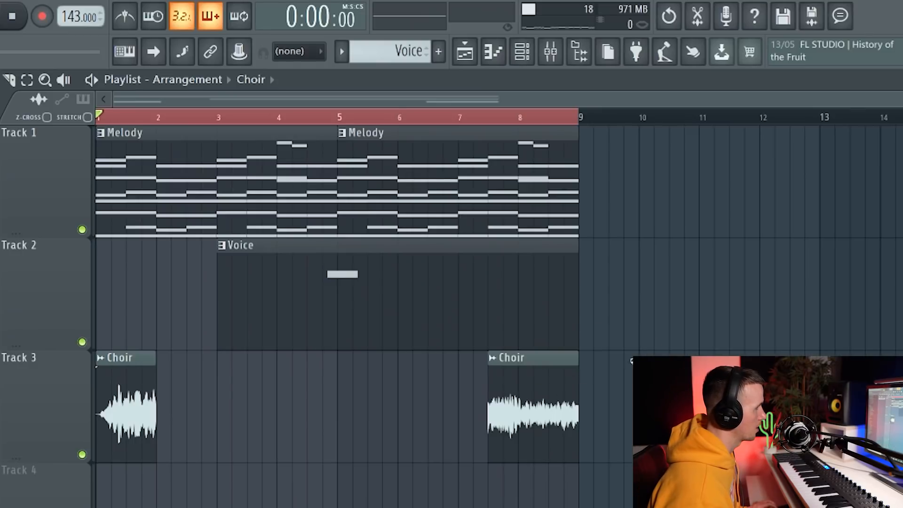
# - Duplicate the eight-bar block of Melody, Voice and Choir clips so the copy starts at bar 9, clear the selection and toggle playback
pyautogui.moveTo(631, 360)
pyautogui.mouseDown()
pyautogui.moveTo(131, 188)
pyautogui.moveTo(155, 176)
pyautogui.mouseUp()
pyautogui.hotkey('ctrl', 'b')
pyautogui.keyDown('ctrl'); pyautogui.click(650, 283); pyautogui.keyUp('ctrl')
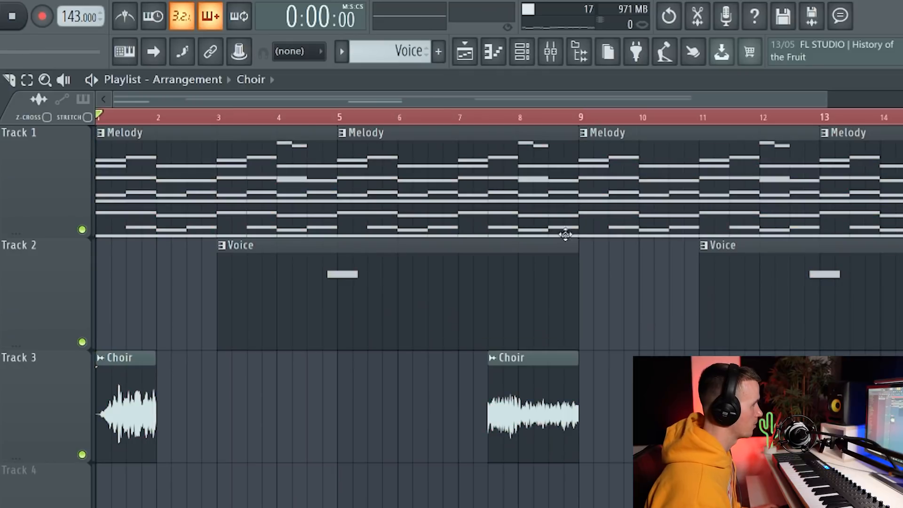
pyautogui.press('space')
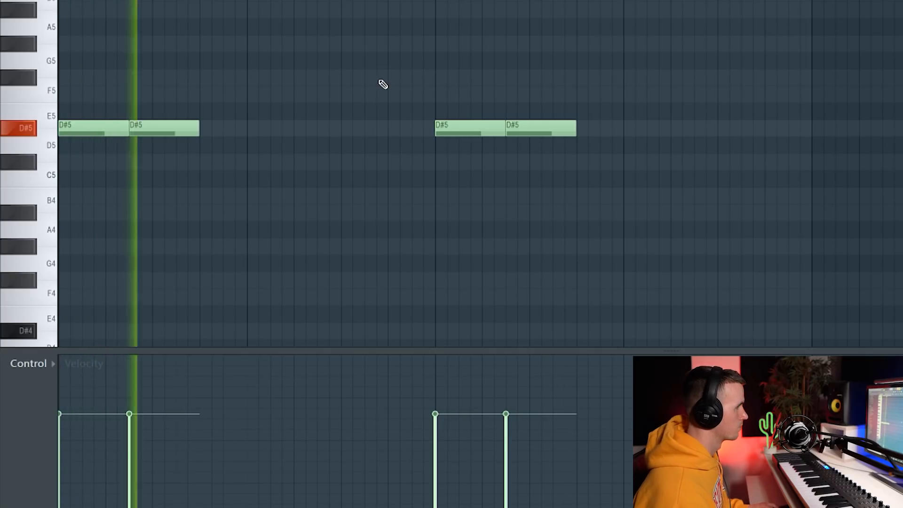
# - Add an F#5 note late in bar 2 and shorten it to end at the start of bar 3
pyautogui.click(367, 77)
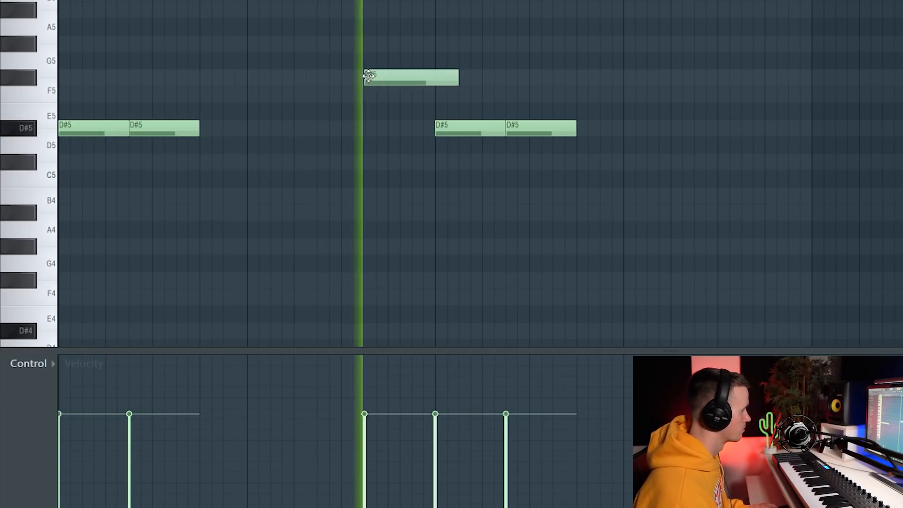
pyautogui.moveTo(455, 79); pyautogui.dragTo(433, 80)
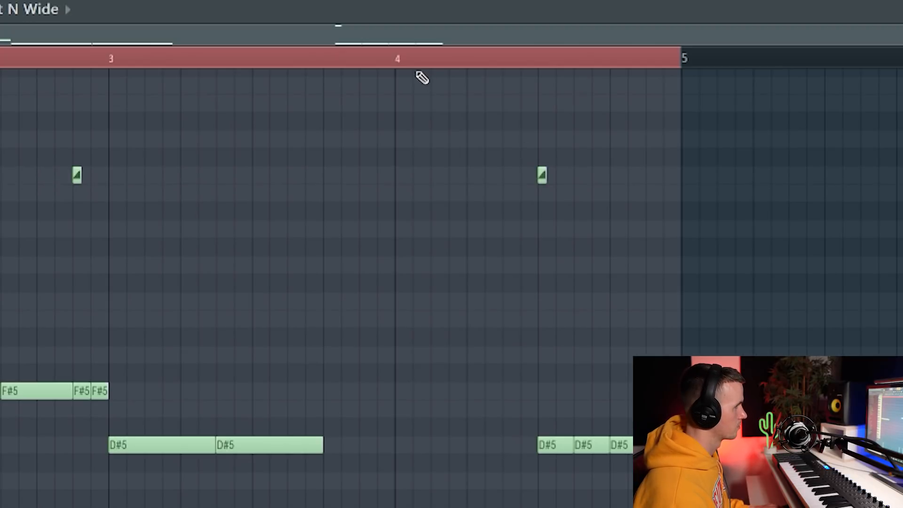
# - Add short slide notes over the closing D#5 notes of bar 4 to form the A#5, B6, F#6, F5 sequence
pyautogui.click(578, 193)
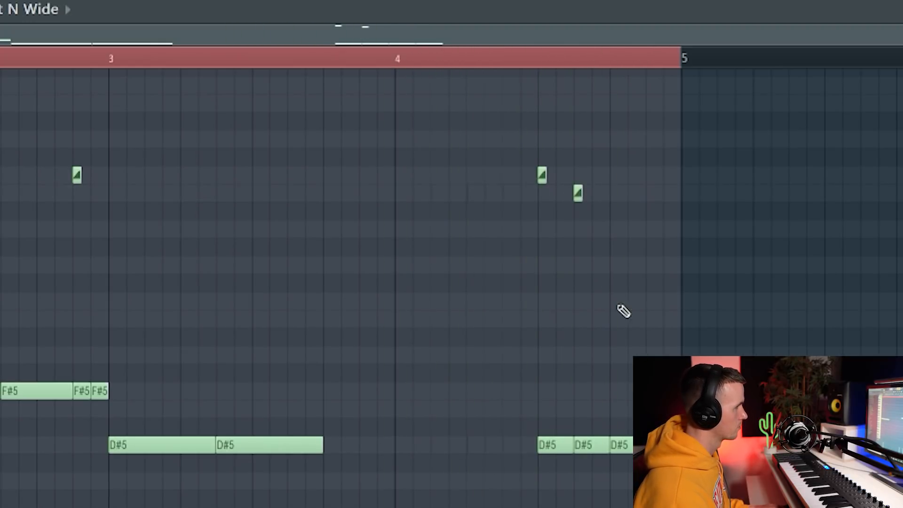
pyautogui.click(613, 301)
pyautogui.click(649, 317)
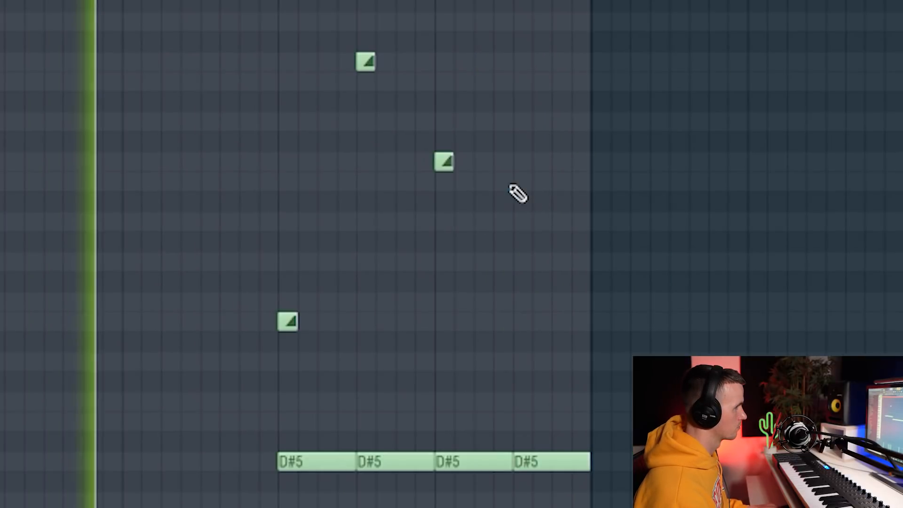
pyautogui.click(521, 182)
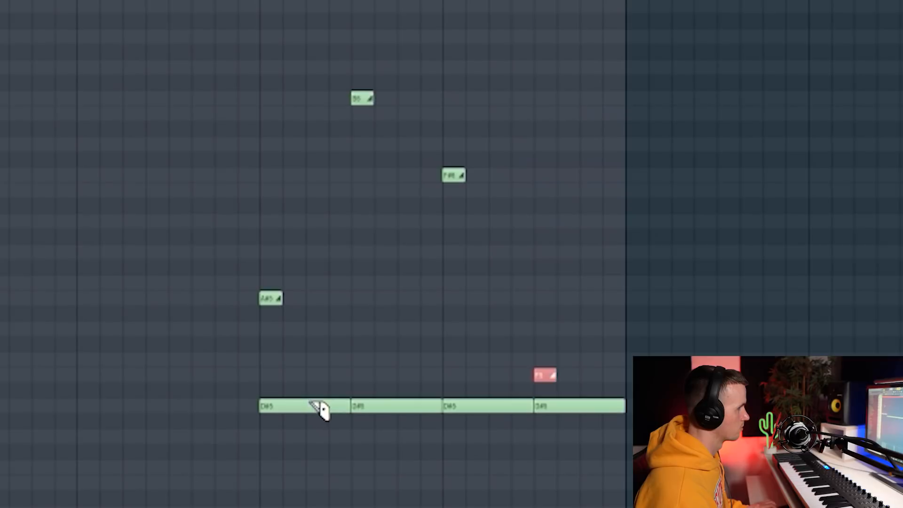
# - Split the first of the four closing D#5 notes in bar 4 at its midpoint
pyautogui.click(306, 404)
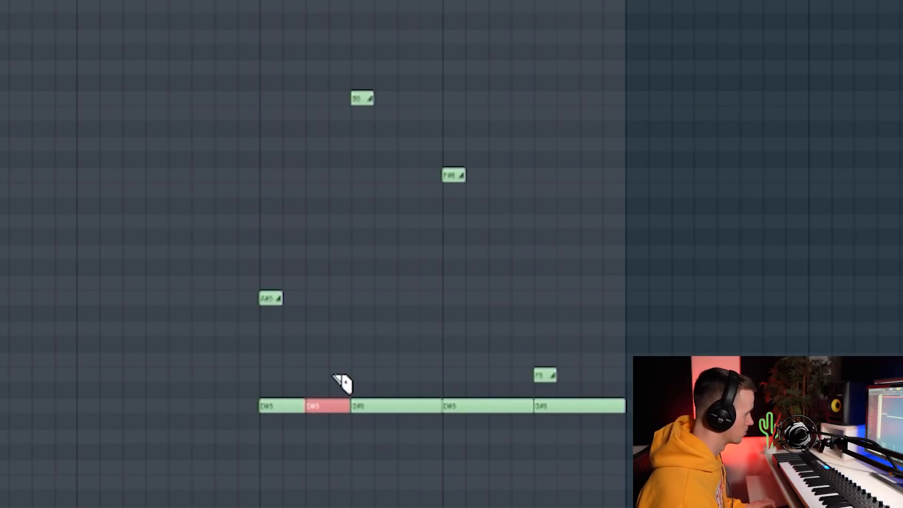
pyautogui.scroll(-2, 347, 399)
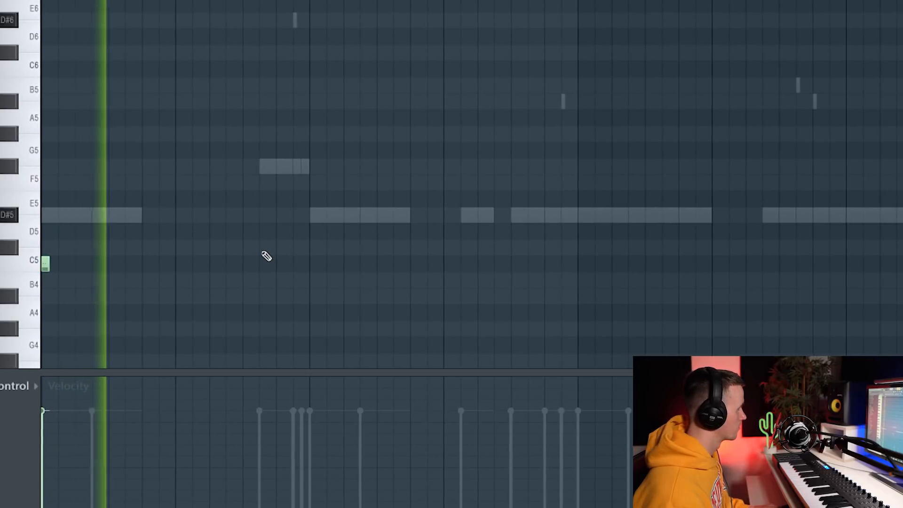
# - Add short C5 kick hits beneath the ghosted bass line from late bar 2 through the end of bar 8
pyautogui.click(247, 261)
pyautogui.click(288, 270)
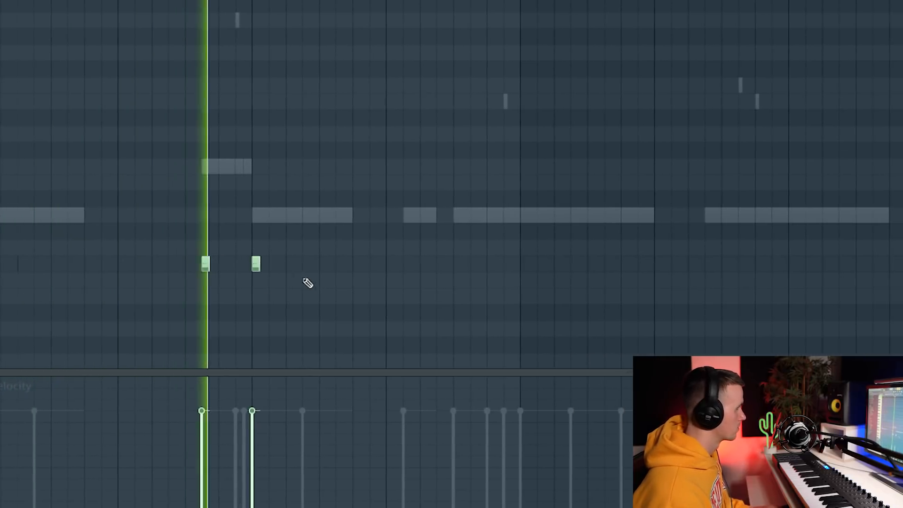
pyautogui.click(378, 264)
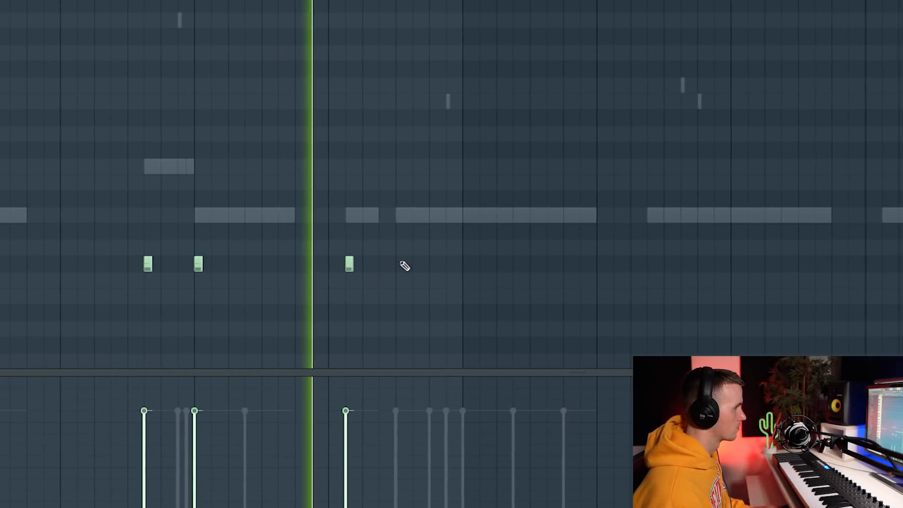
pyautogui.click(429, 264)
pyautogui.click(439, 264)
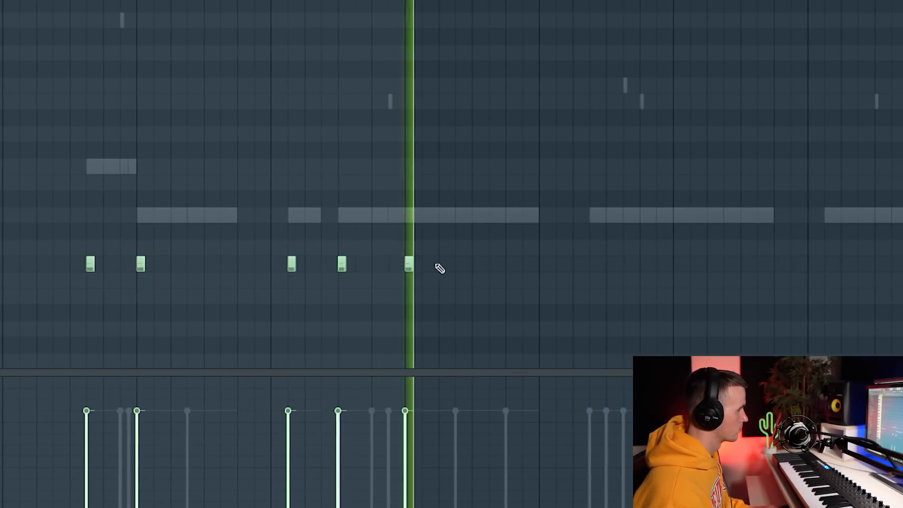
pyautogui.click(567, 264)
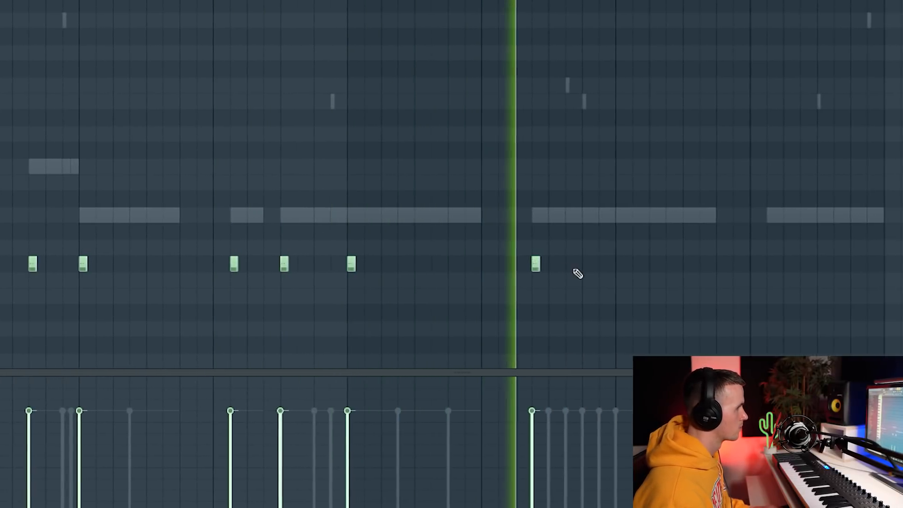
pyautogui.click(615, 264)
pyautogui.click(592, 264)
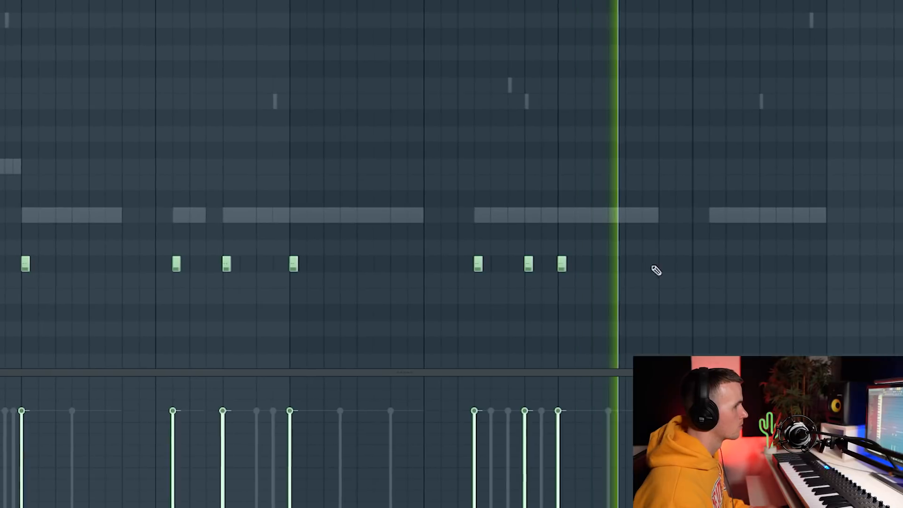
pyautogui.click(743, 265)
pyautogui.click(735, 264)
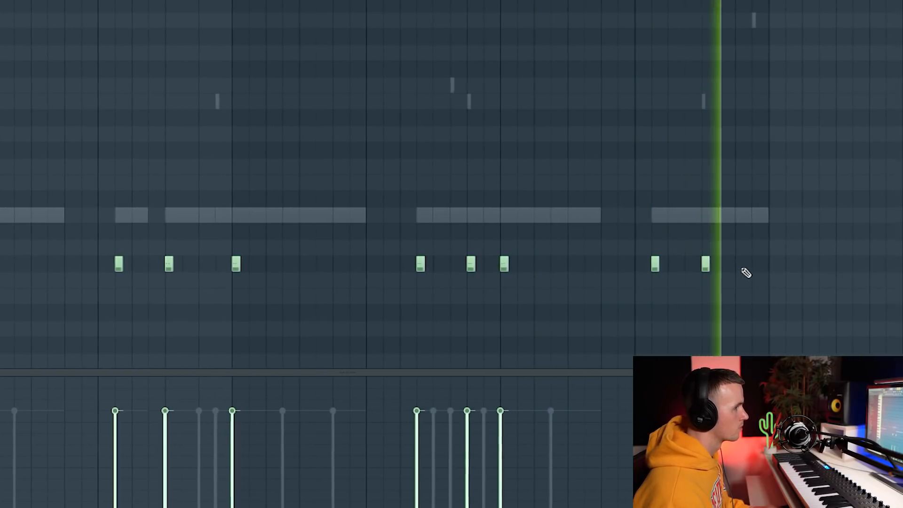
pyautogui.click(770, 265)
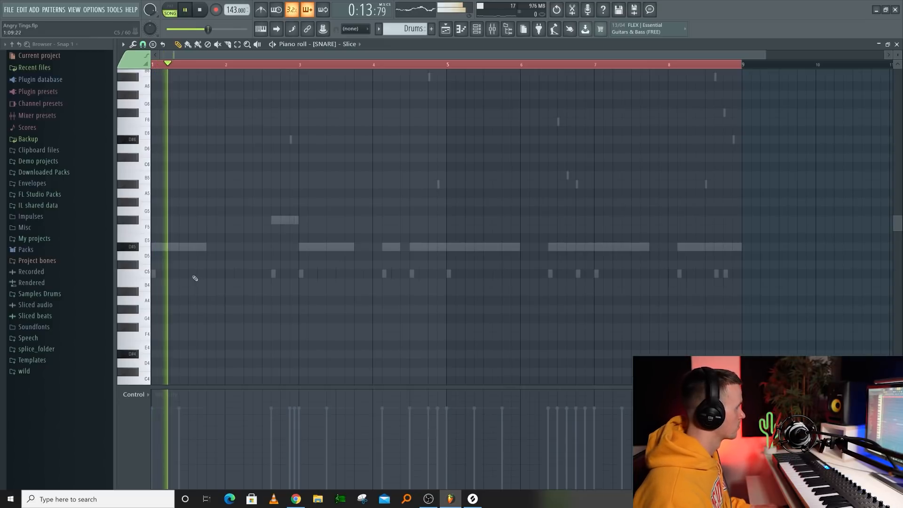
# - Add C5 hits for the [SNARE] - Slice channel across bars 1 to 7, mid-bar in odd bars and late in even bars
pyautogui.click(190, 274)
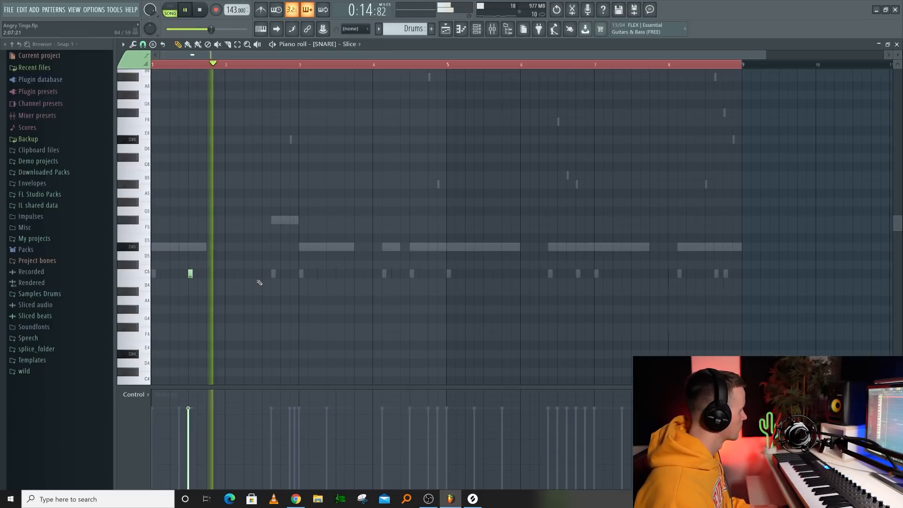
pyautogui.click(282, 274)
pyautogui.click(338, 274)
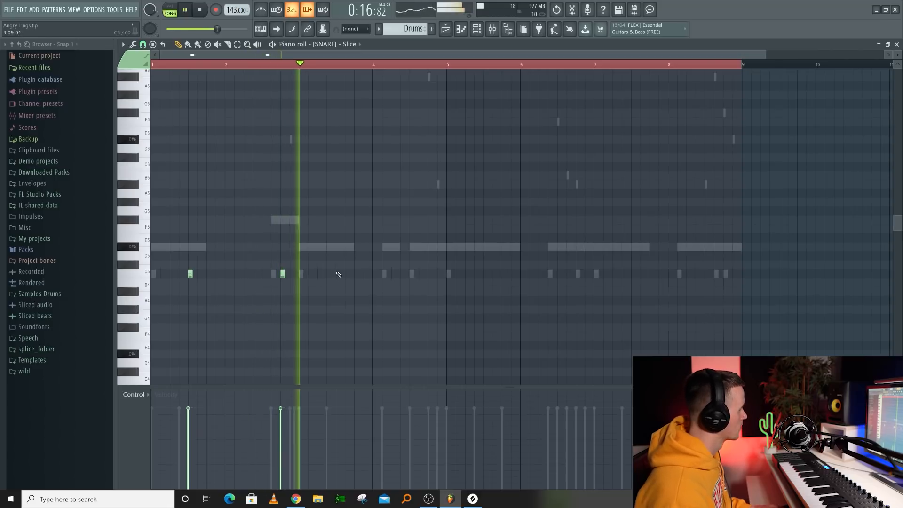
pyautogui.click(429, 273)
pyautogui.click(485, 273)
pyautogui.click(587, 273)
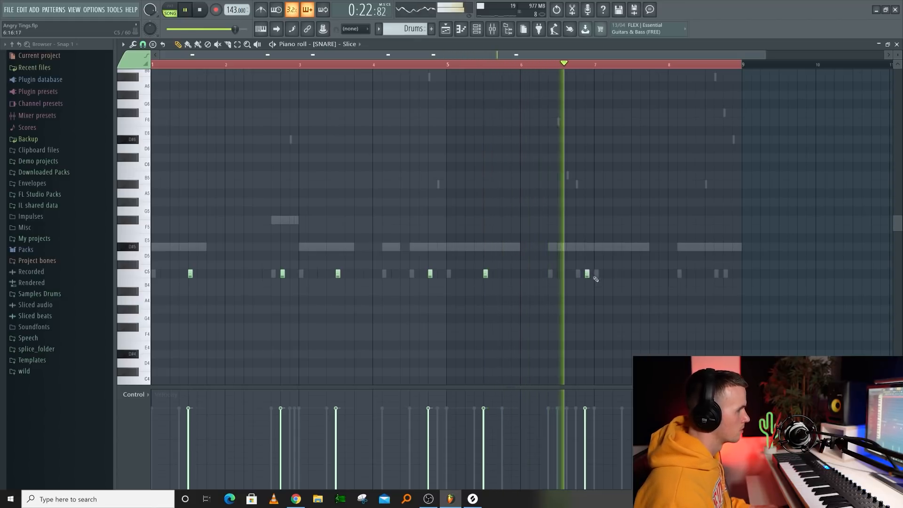
pyautogui.click(633, 273)
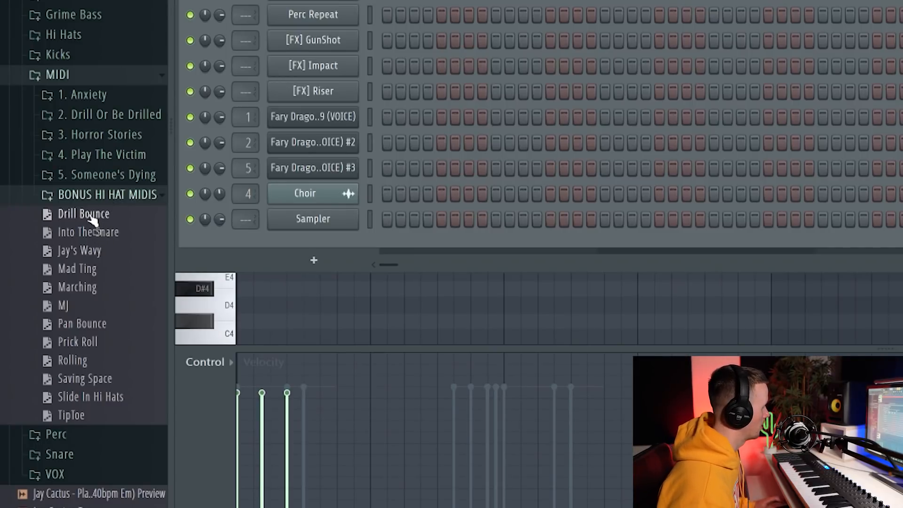
# - Audition the Drill Bounce hi-hat MIDI on the counter snare, replace it with Jay's Wavy and set the channel's Fruity Delay 2 feedback to ping-pong
pyautogui.moveTo(92, 217); pyautogui.dragTo(214, 1)
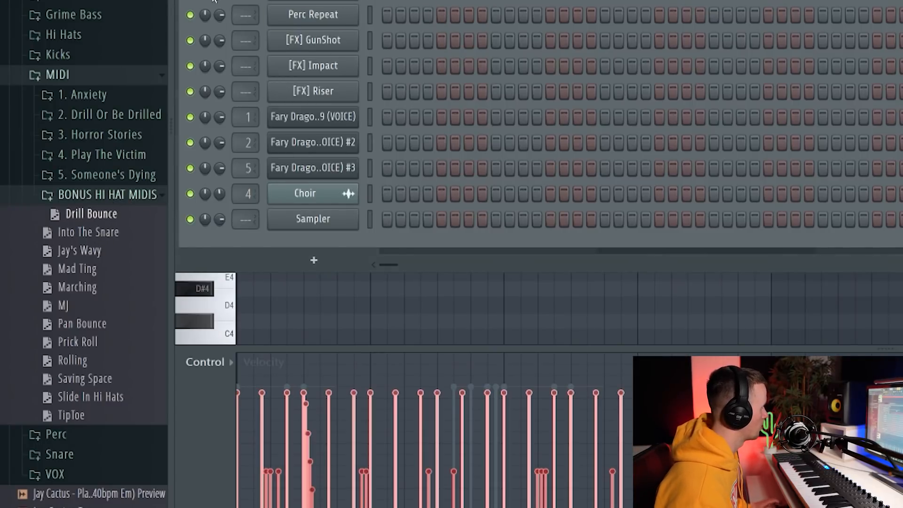
pyautogui.press('space')
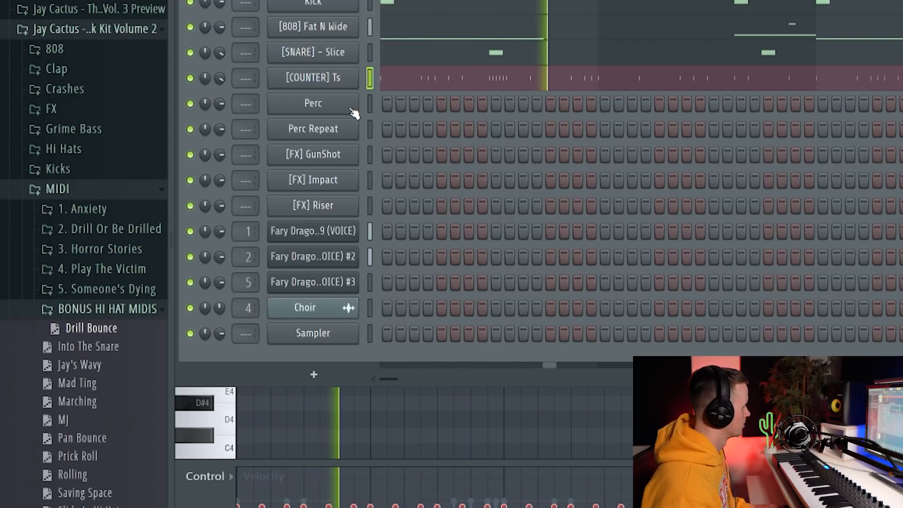
pyautogui.click(88, 346)
pyautogui.click(87, 367)
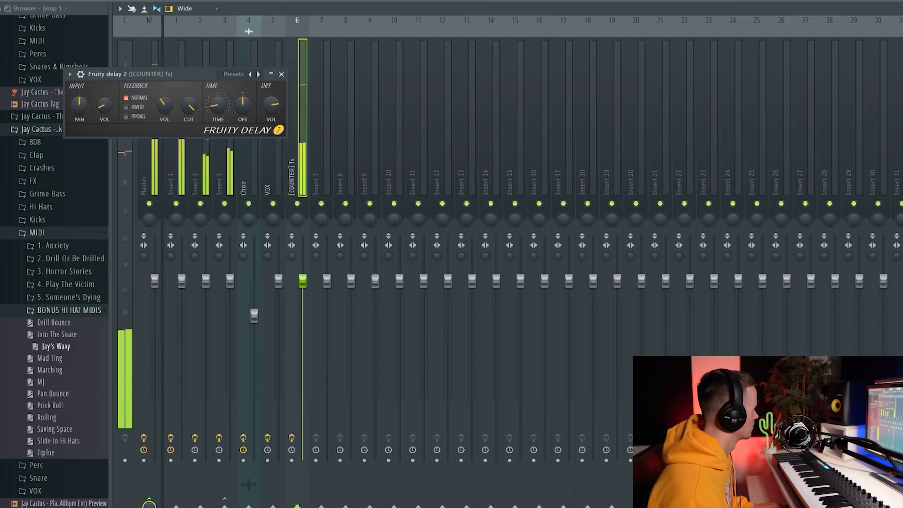
pyautogui.click(138, 118)
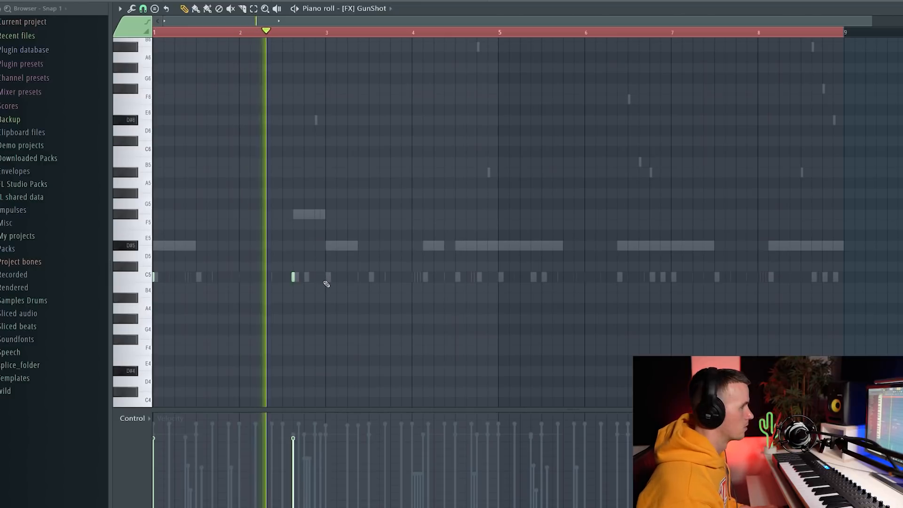
# - Add C5 gunshot hits at the start of bar 3 and within bar 4, and close the gunshot's EffectRack
pyautogui.click(327, 278)
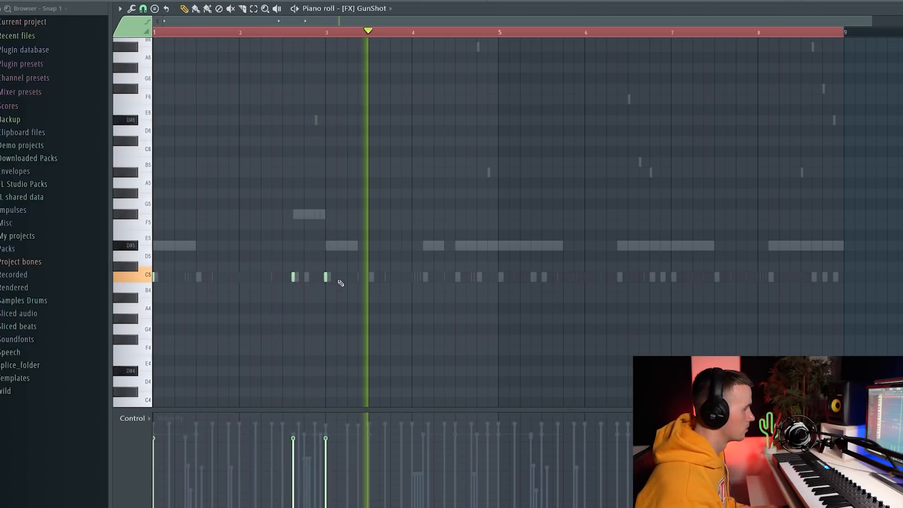
pyautogui.click(455, 278)
pyautogui.click(477, 278)
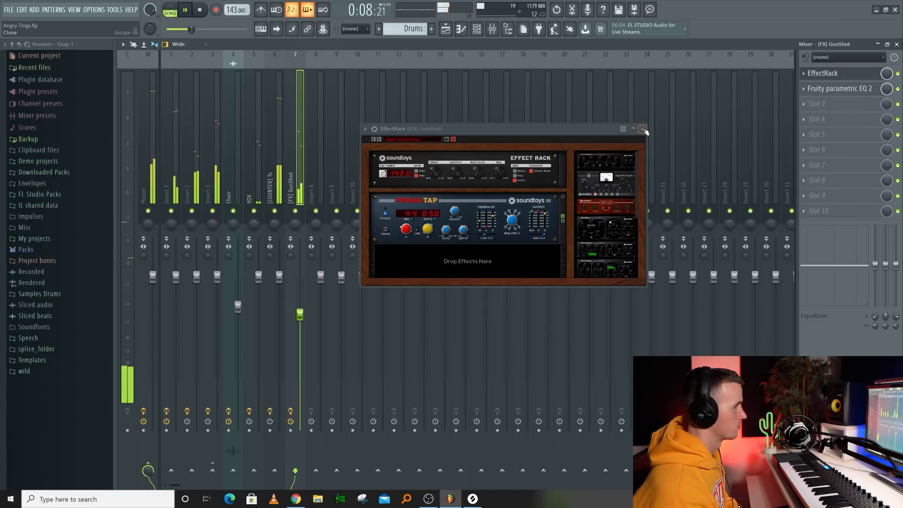
pyautogui.click(643, 129)
# - Add open hat C5 notes in bar 4 and near the start of bar 8, and move the bar 6 note one grid step later
pyautogui.click(476, 29)
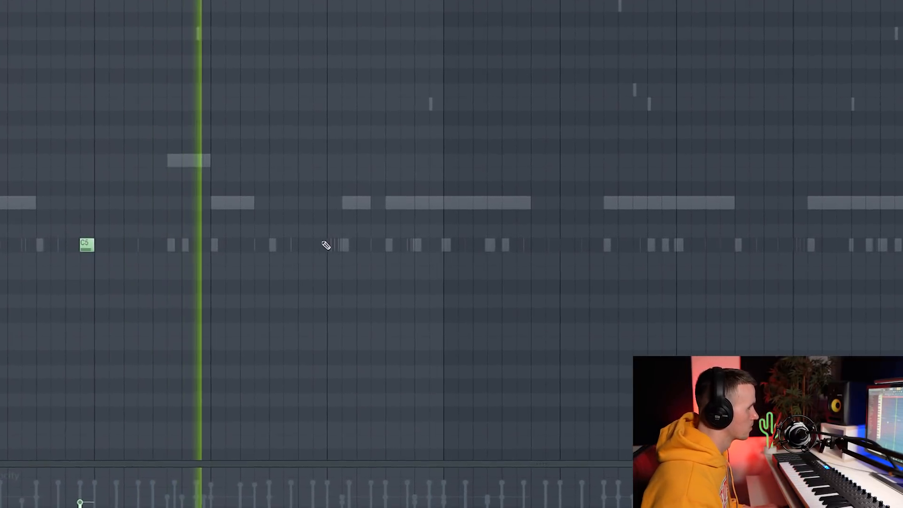
pyautogui.click(389, 244)
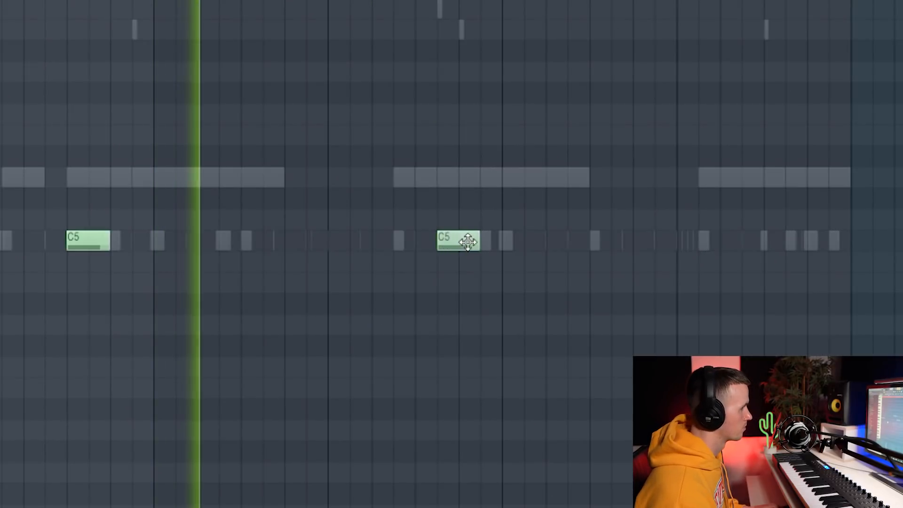
pyautogui.moveTo(467, 241); pyautogui.dragTo(480, 240)
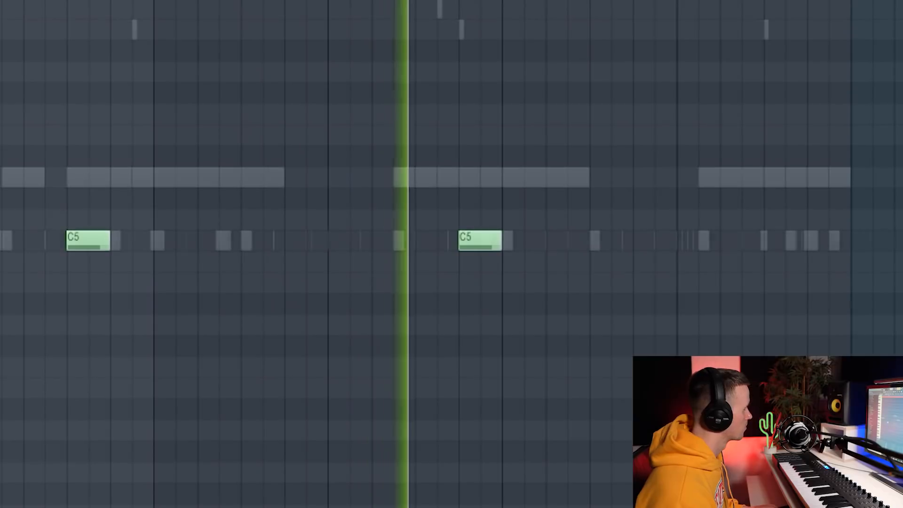
pyautogui.click(684, 241)
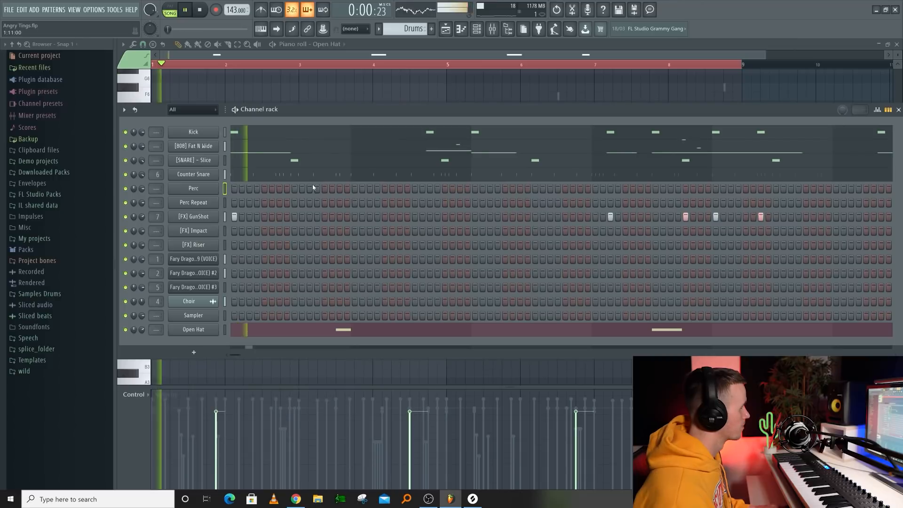
# - Add Perc hits on steps 11 and 14 of bar 1, late in bar 2 and midway through bar 4, and toggle playback
pyautogui.click(309, 188)
pyautogui.click(332, 188)
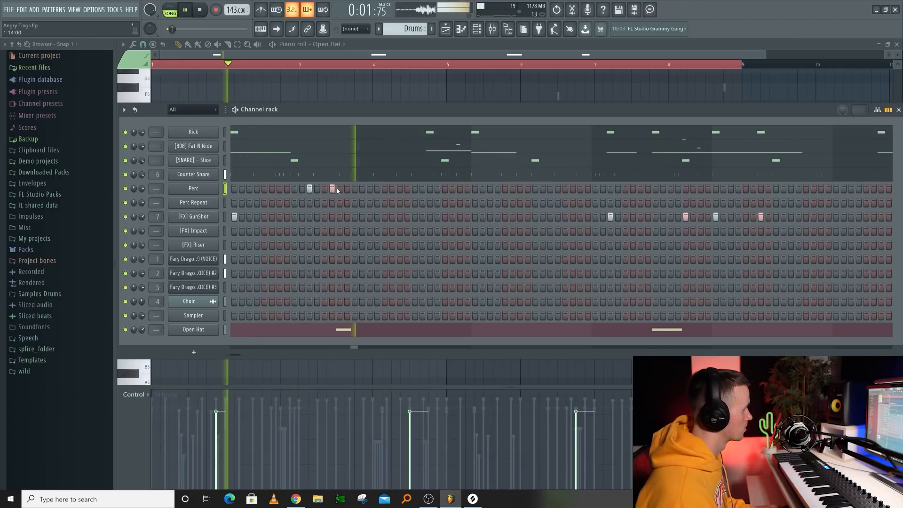
pyautogui.click(460, 188)
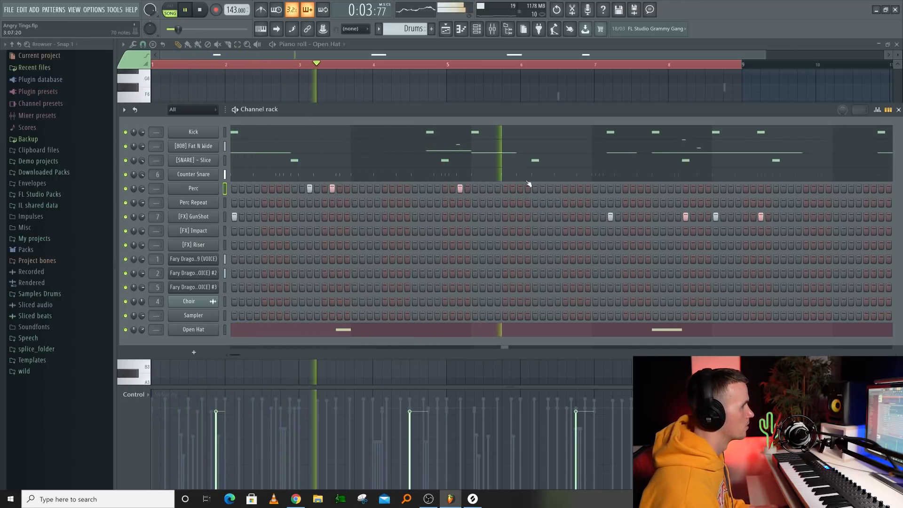
pyautogui.click(640, 188)
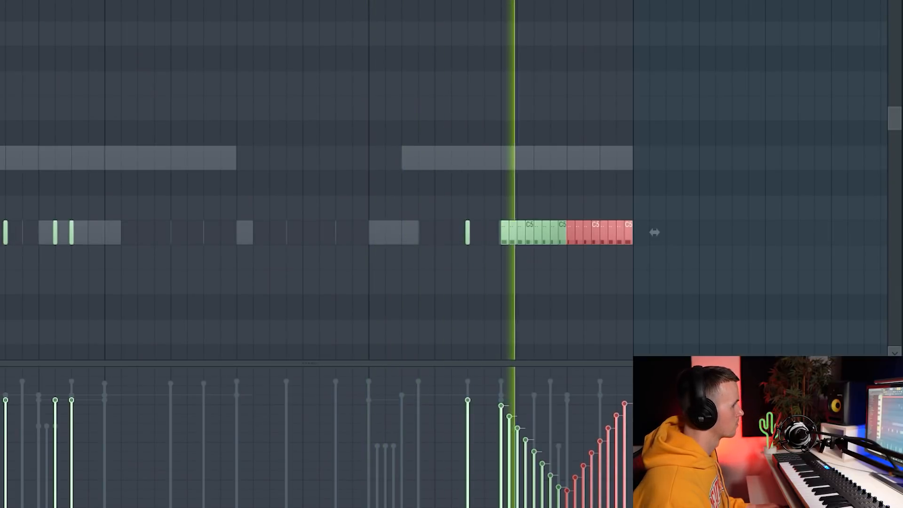
pyautogui.click(375, 125)
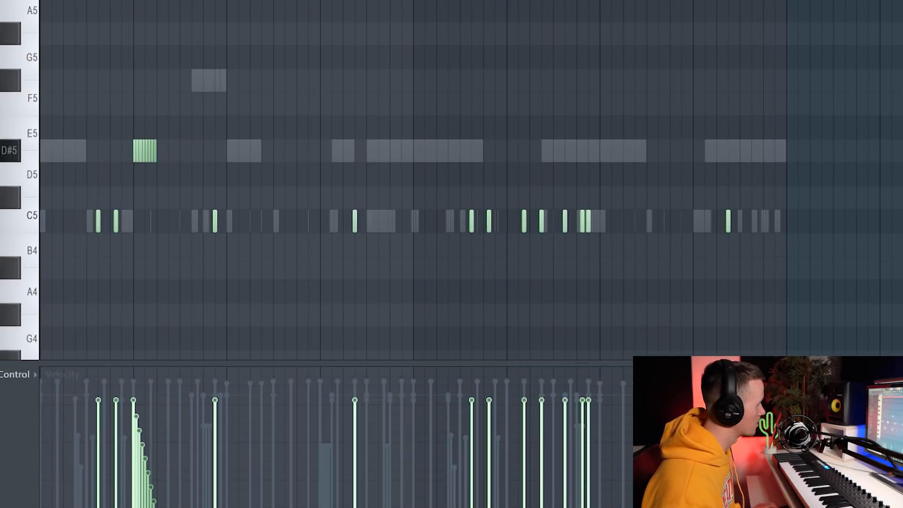
pyautogui.press('space')
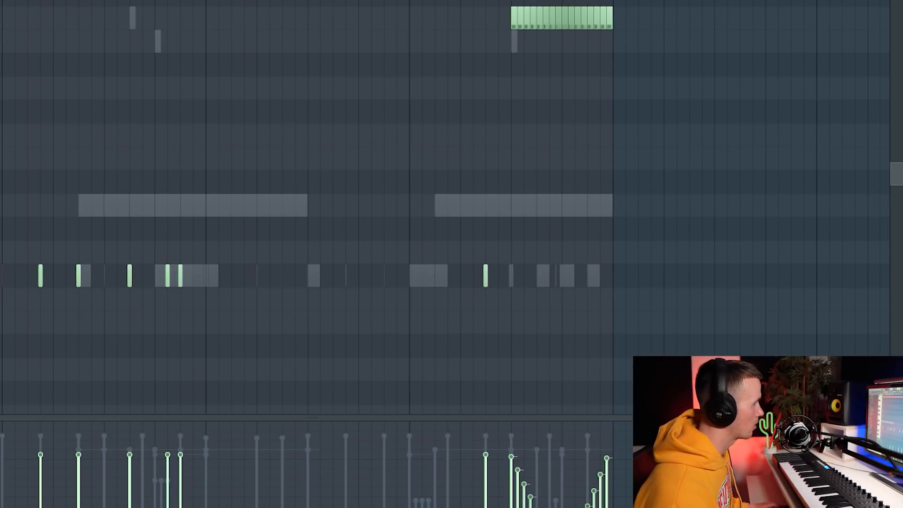
# - Play the full arrangement and examine its clips from the Intro through Hook 1 and Verse 1, including the Grime Bass and Impact transitions
pyautogui.press('space')
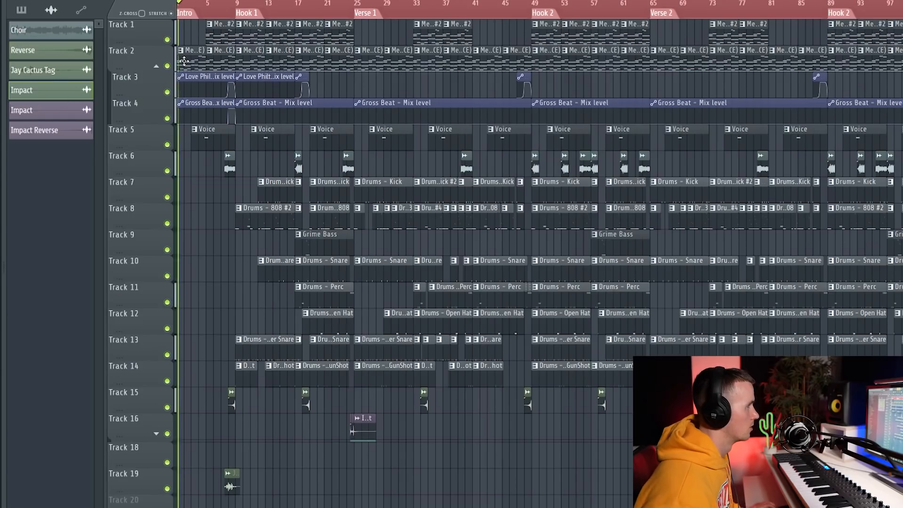
pyautogui.scroll(4, 184, 61)
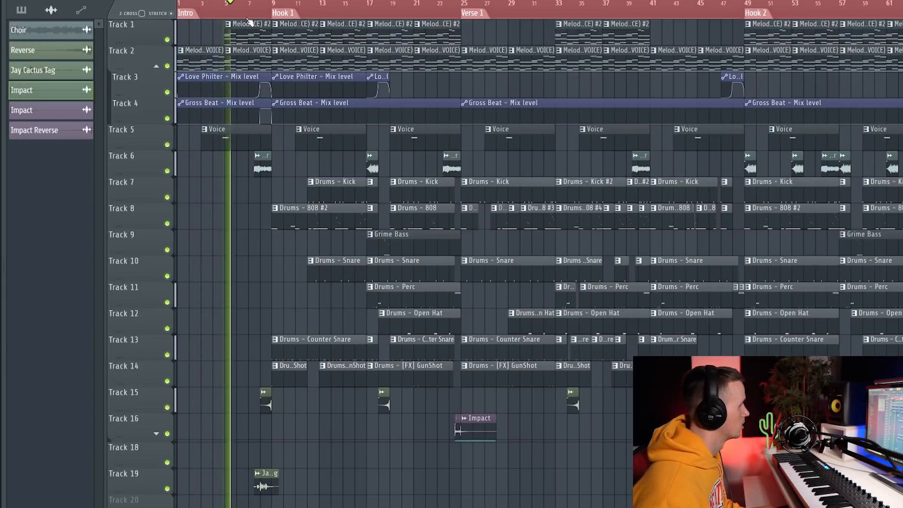
pyautogui.scroll(3, 256, 70)
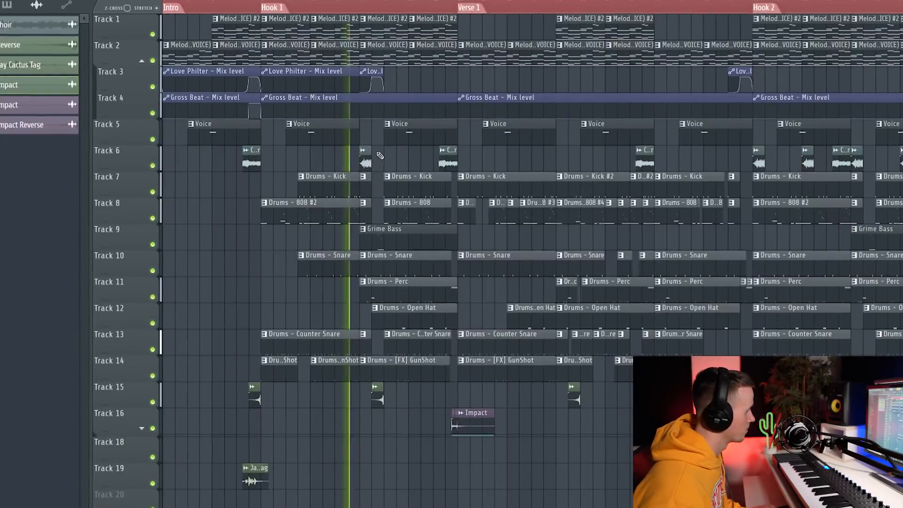
pyautogui.scroll(3, 382, 182)
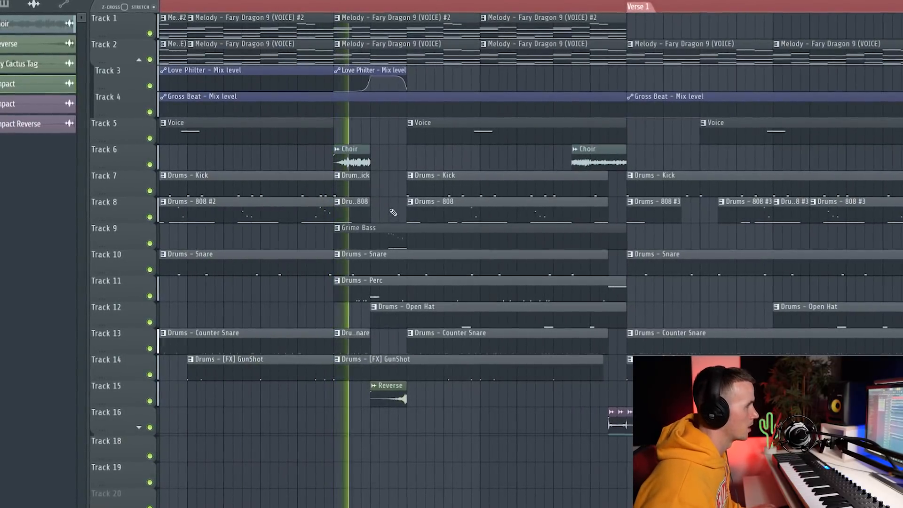
pyautogui.scroll(3, 390, 243)
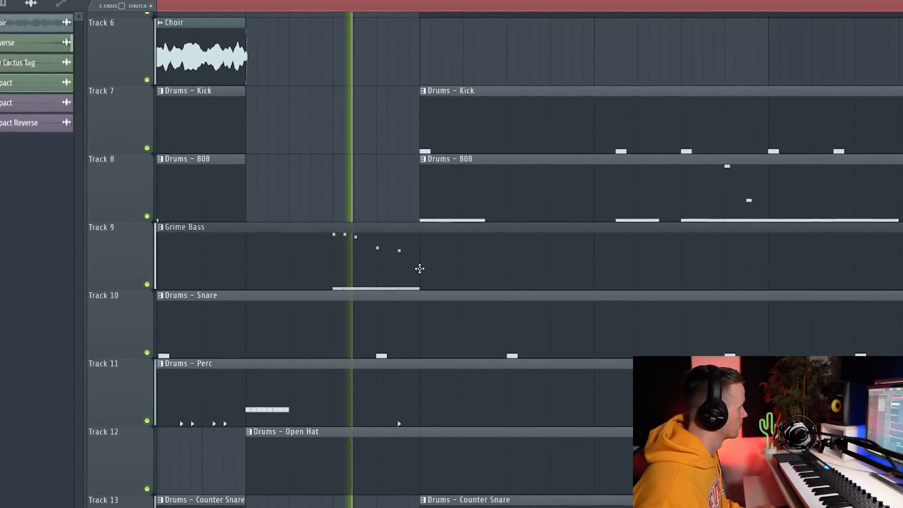
pyautogui.scroll(-2, 417, 192)
pyautogui.scroll(-3, 353, 149)
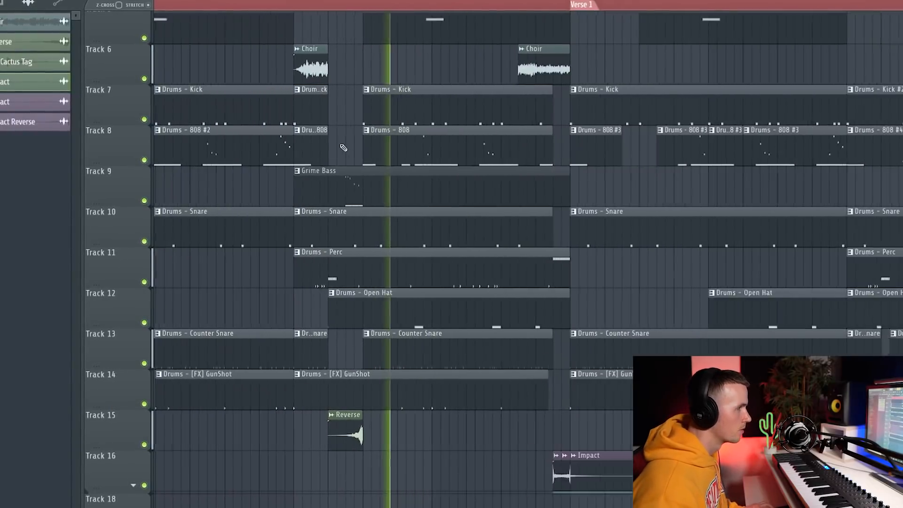
pyautogui.scroll(-3, 343, 145)
pyautogui.scroll(-3, 405, 210)
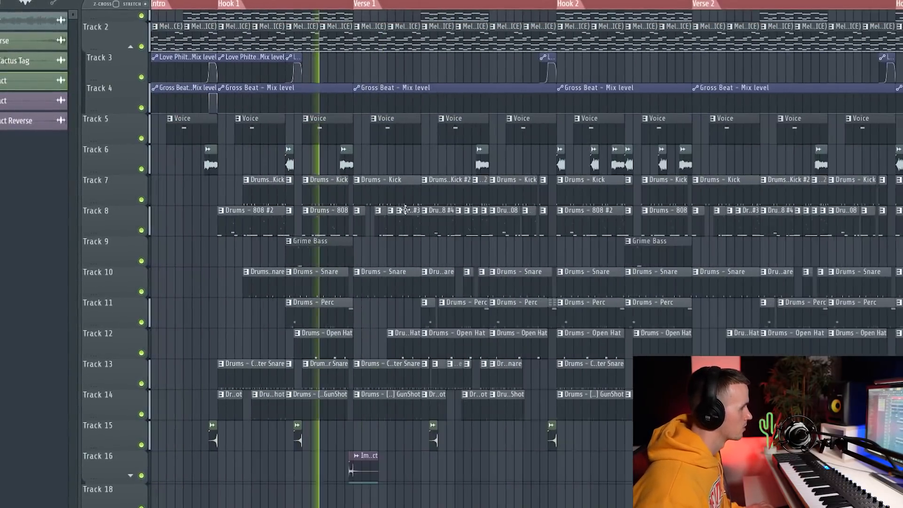
pyautogui.scroll(3, 333, 337)
pyautogui.scroll(4, 352, 488)
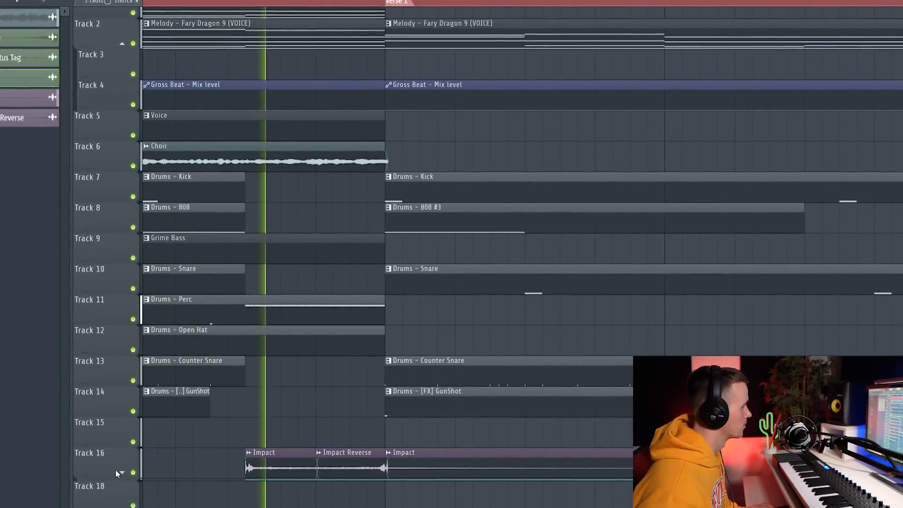
pyautogui.scroll(-4, 285, 296)
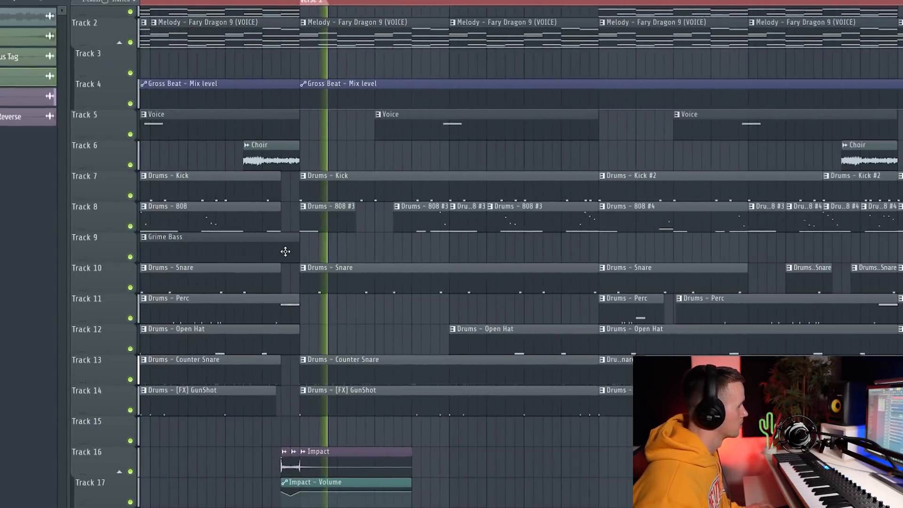
# - Play through Verse 1 and examine how its kick, 808, snare, perc and counter snare clips vary, up to the Love Philter transition before Hook 2
pyautogui.scroll(-4, 300, 141)
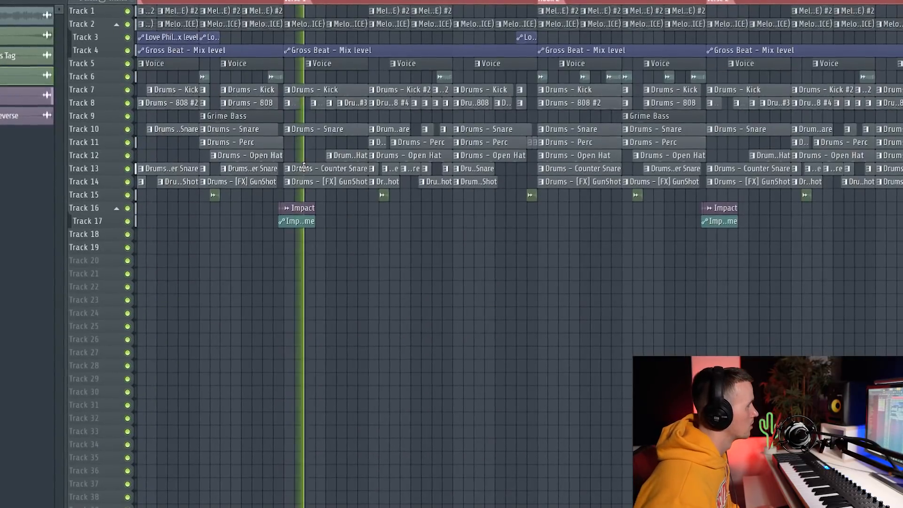
pyautogui.scroll(4, 297, 119)
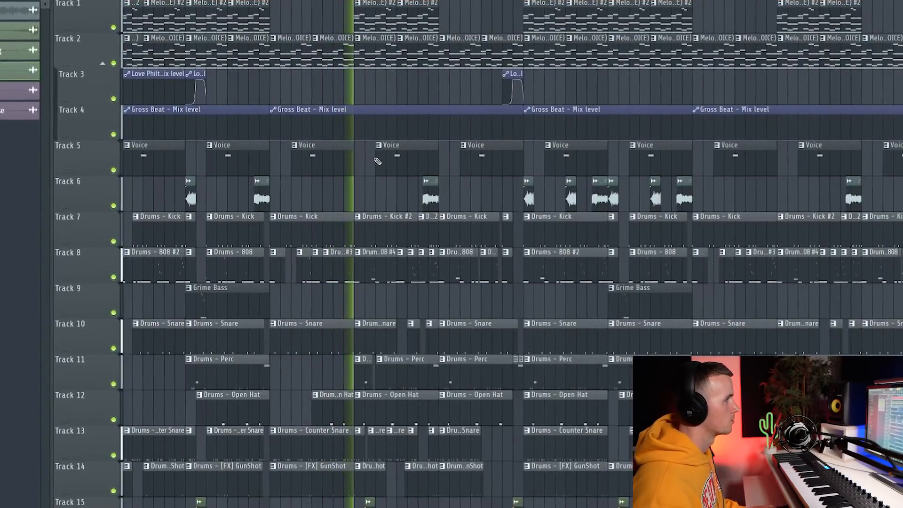
pyautogui.scroll(-2, 376, 119)
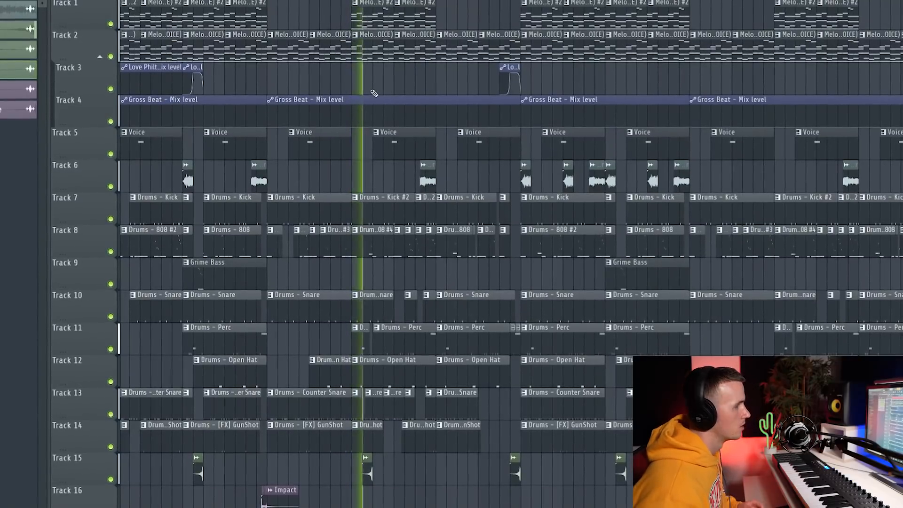
pyautogui.scroll(6, 331, 378)
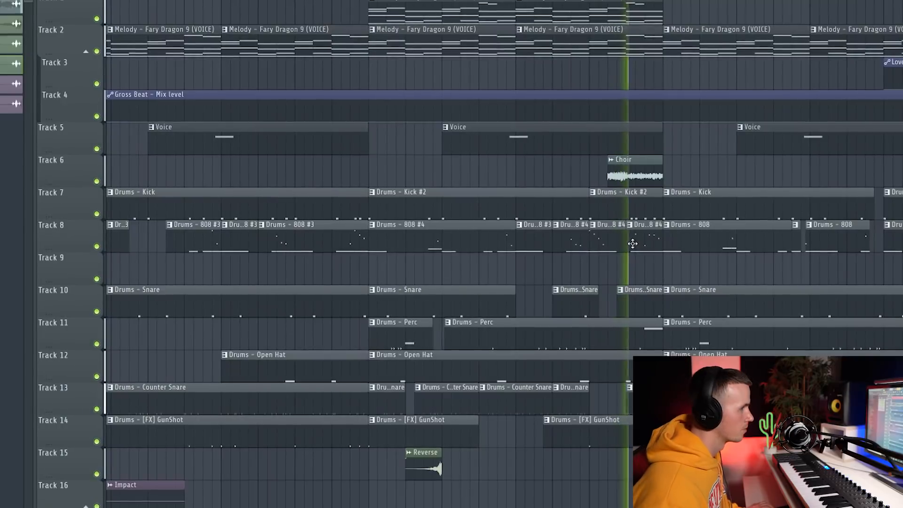
pyautogui.scroll(-5, 632, 243)
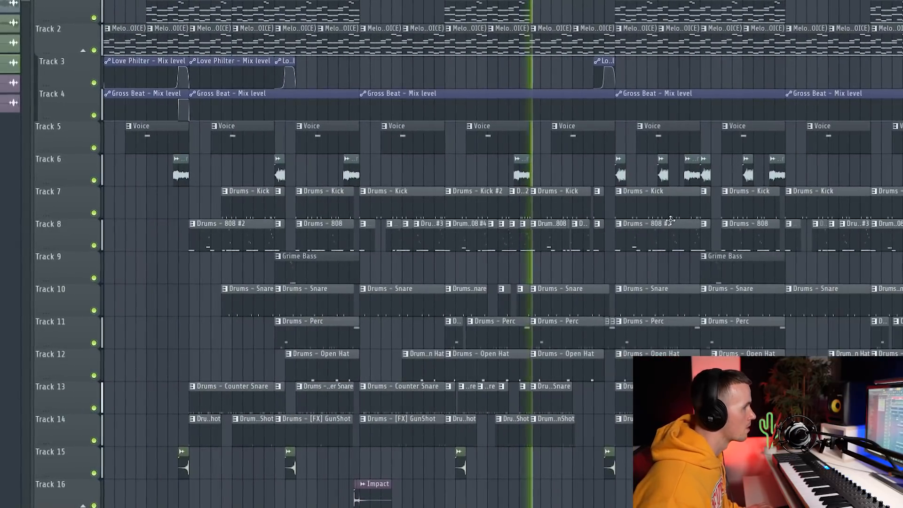
pyautogui.scroll(5, 670, 220)
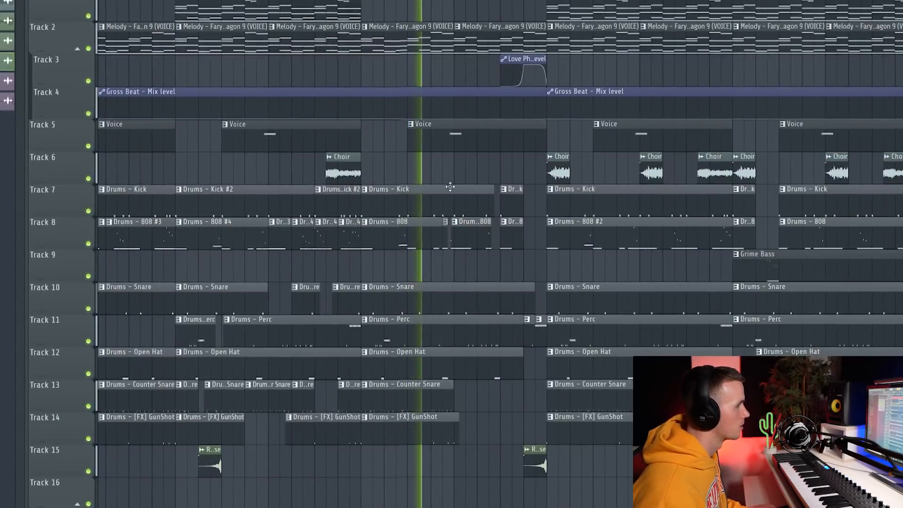
pyautogui.scroll(-5, 451, 184)
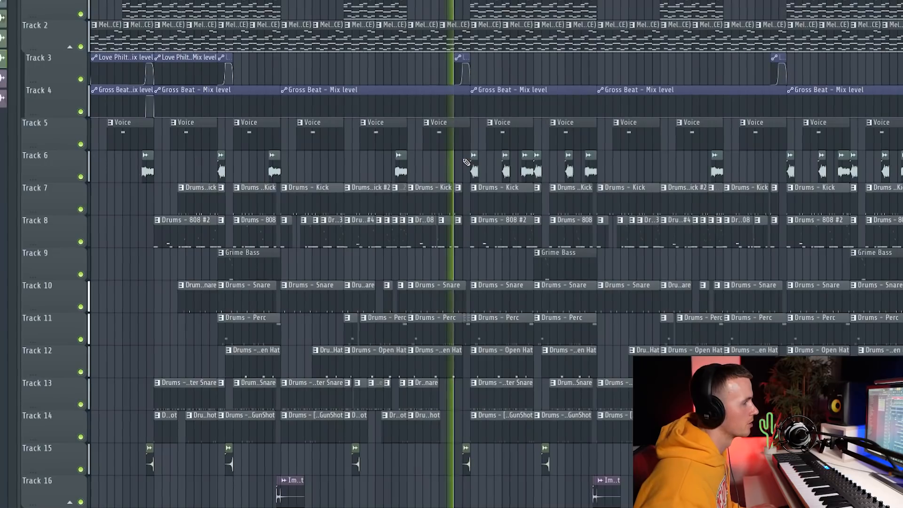
# - Play Hook 2 into the following verse and examine the Choir, Grime Bass, 808, Reverse and Impact clips across the sections
pyautogui.scroll(8, 533, 207)
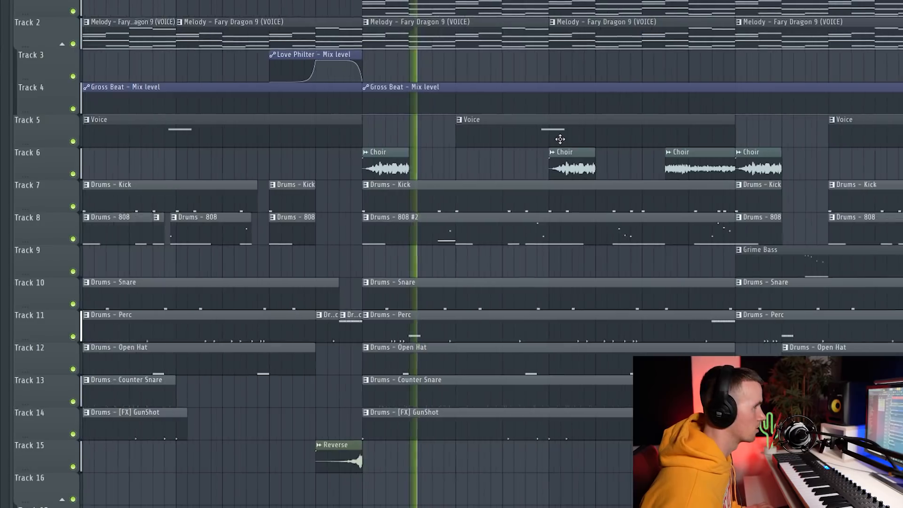
pyautogui.scroll(5, 558, 137)
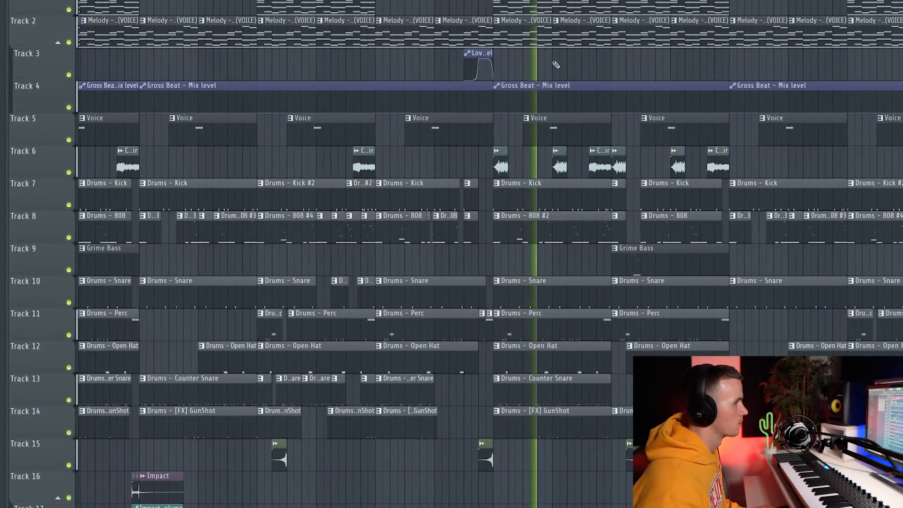
pyautogui.scroll(-3, 468, 108)
pyautogui.scroll(4, 560, 165)
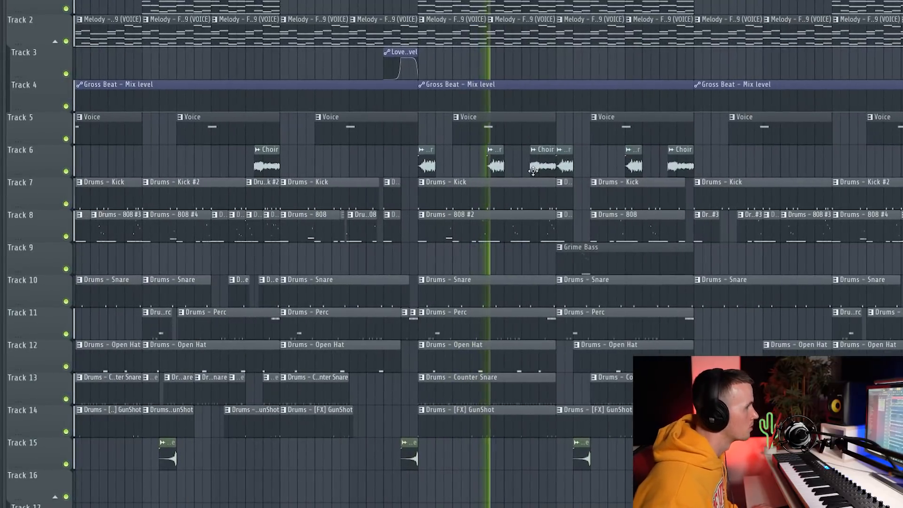
pyautogui.scroll(3, 532, 170)
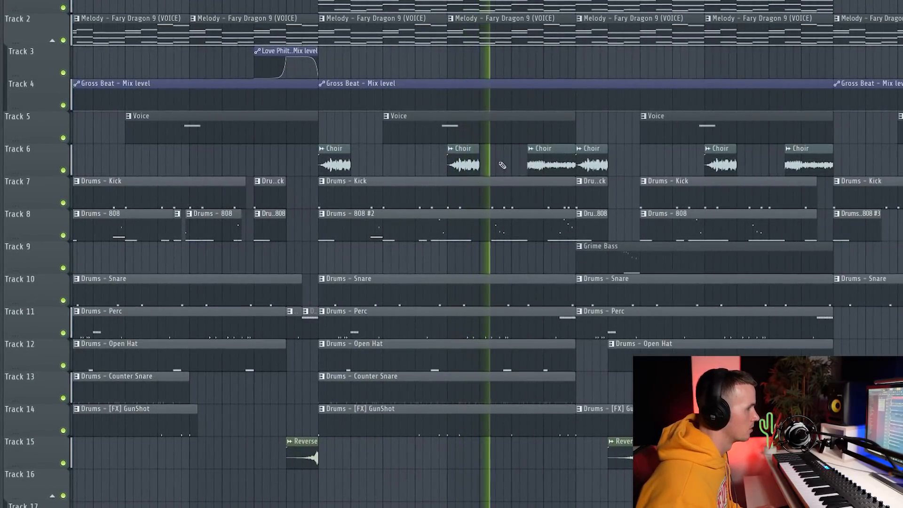
pyautogui.scroll(-6, 485, 157)
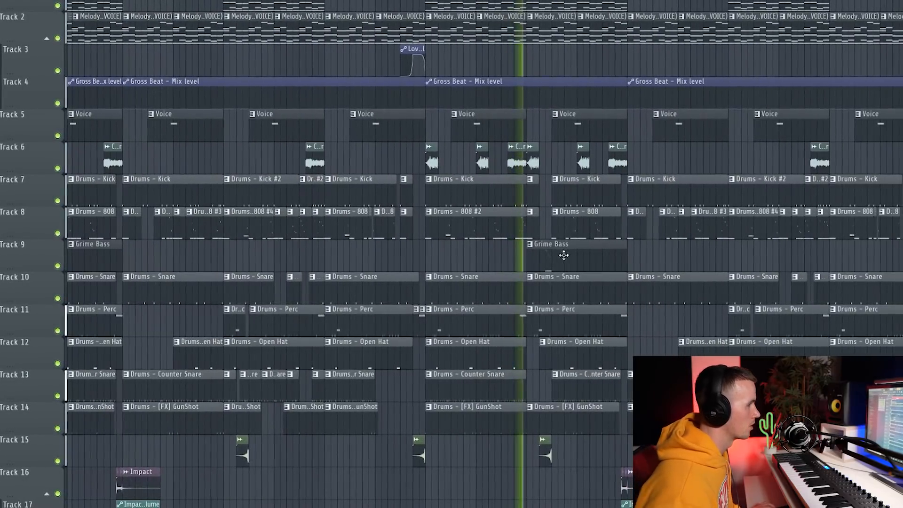
pyautogui.scroll(4, 562, 251)
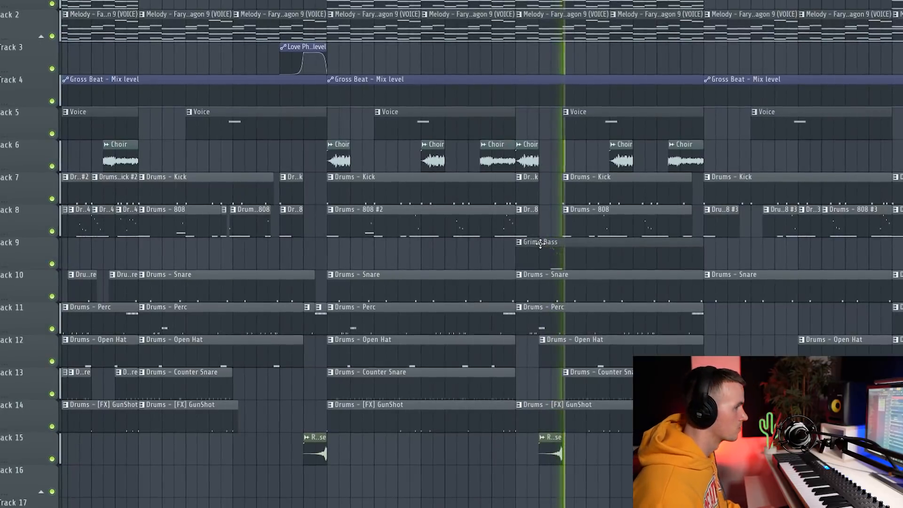
pyautogui.scroll(-3, 540, 243)
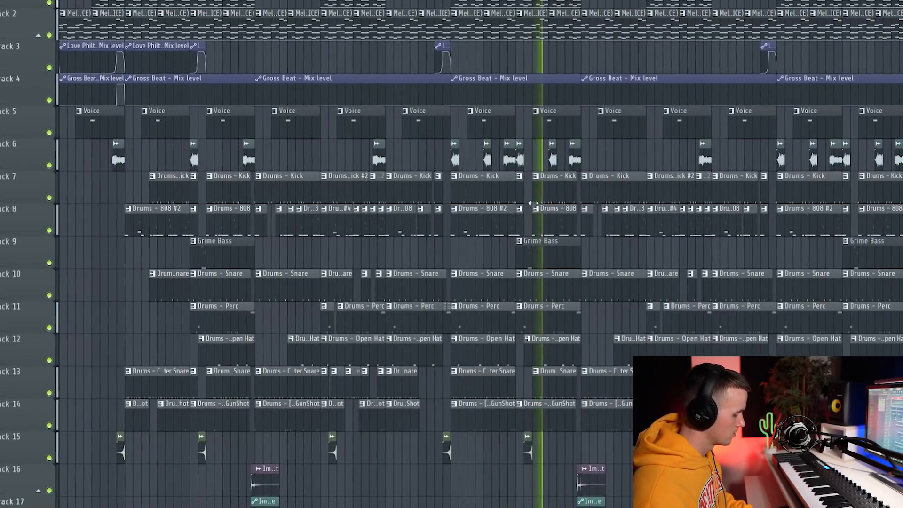
pyautogui.scroll(-3, 591, 171)
pyautogui.scroll(3, 591, 170)
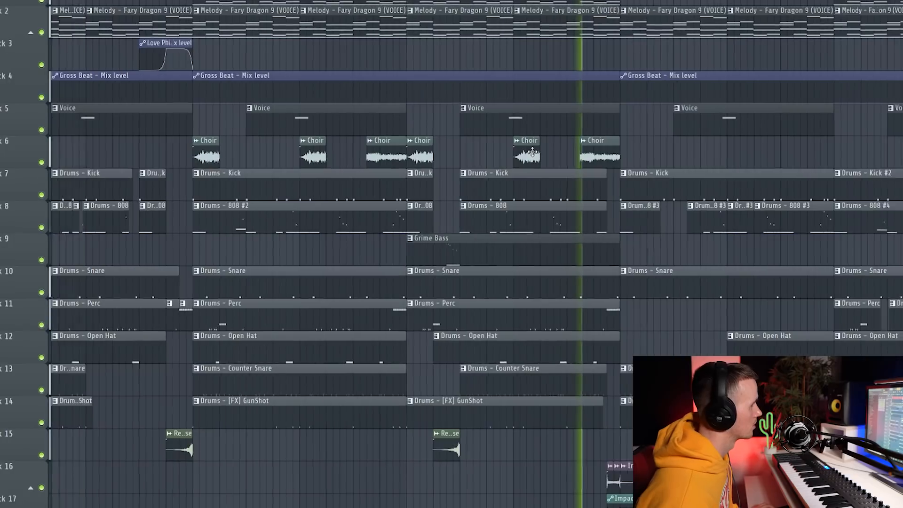
pyautogui.scroll(-2, 685, 184)
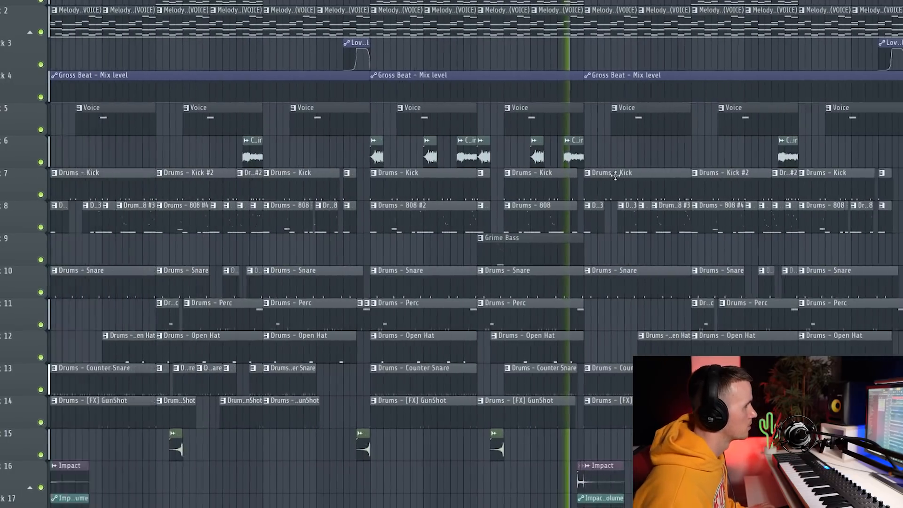
pyautogui.scroll(-2, 685, 184)
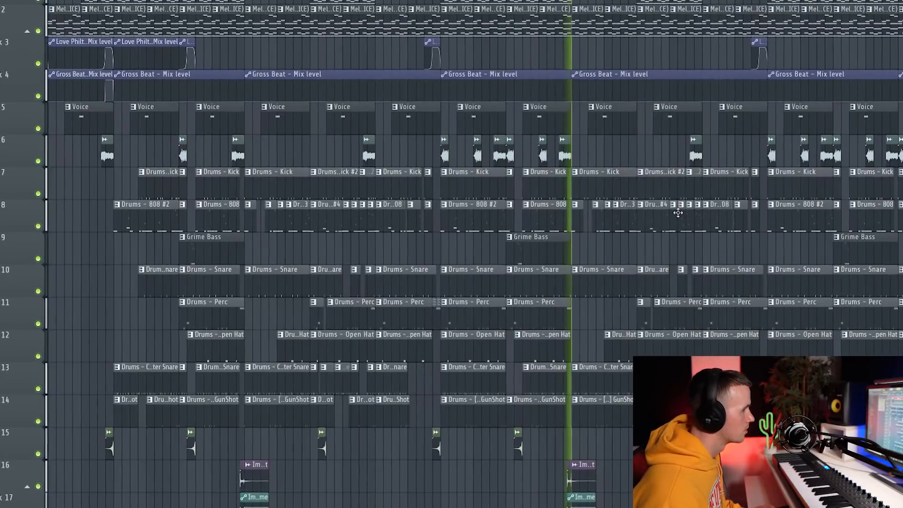
pyautogui.scroll(4, 677, 216)
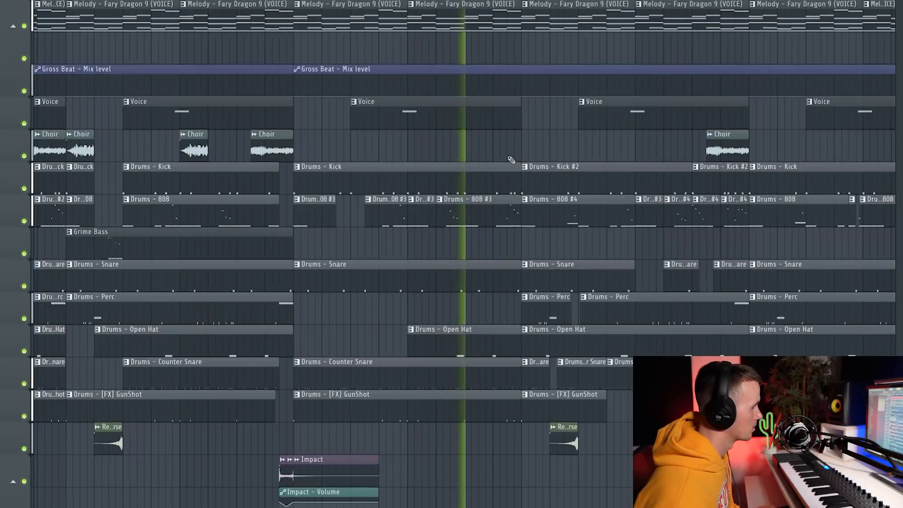
# - Review the arrangement from Hook 1 to Verse 1, examining where the Perc, Open Hat and Reverse clips enter and drop out
pyautogui.scroll(-2, 425, 149)
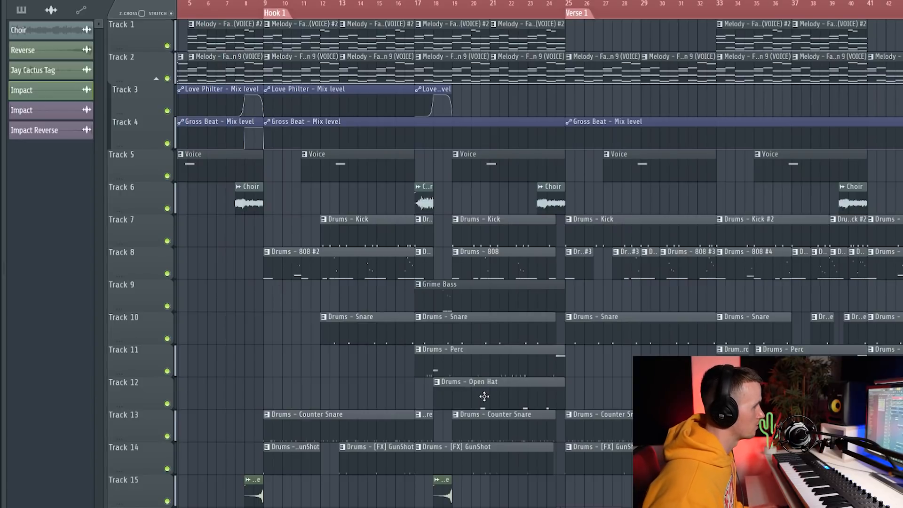
pyautogui.scroll(3, 453, 433)
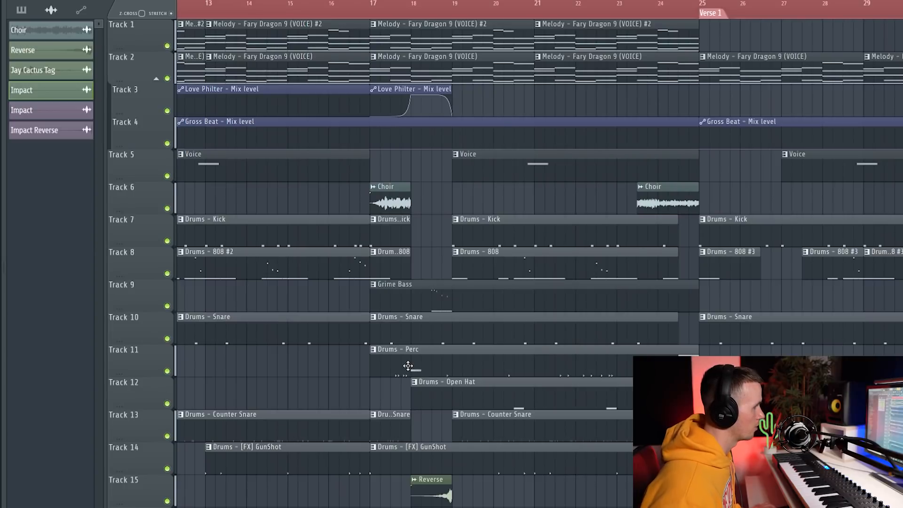
pyautogui.scroll(-4, 410, 365)
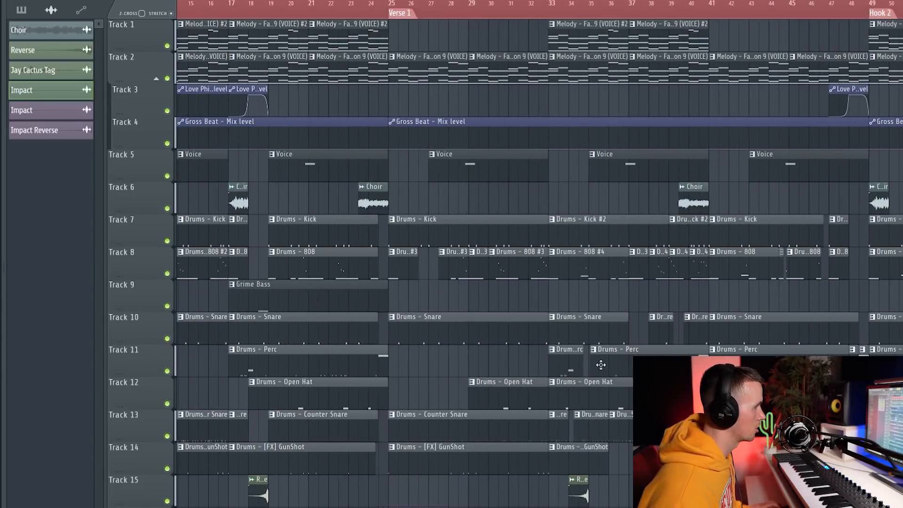
pyautogui.scroll(-4, 403, 362)
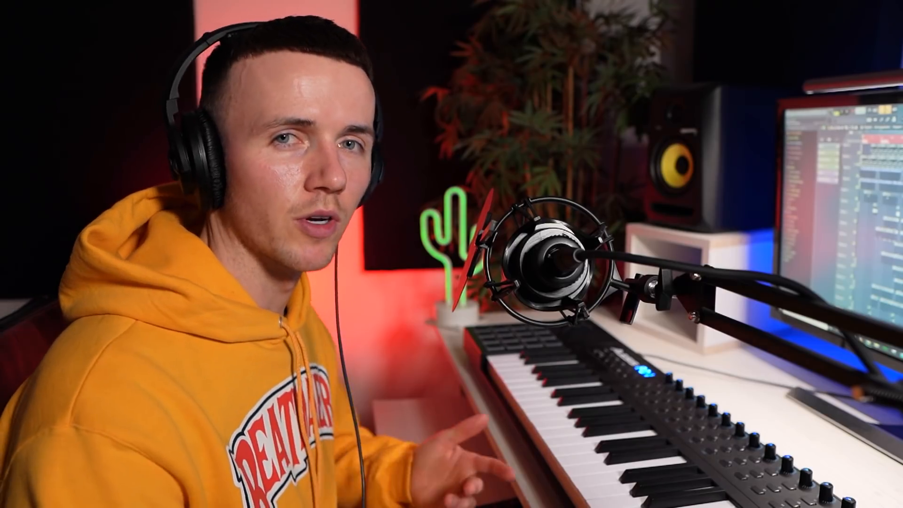